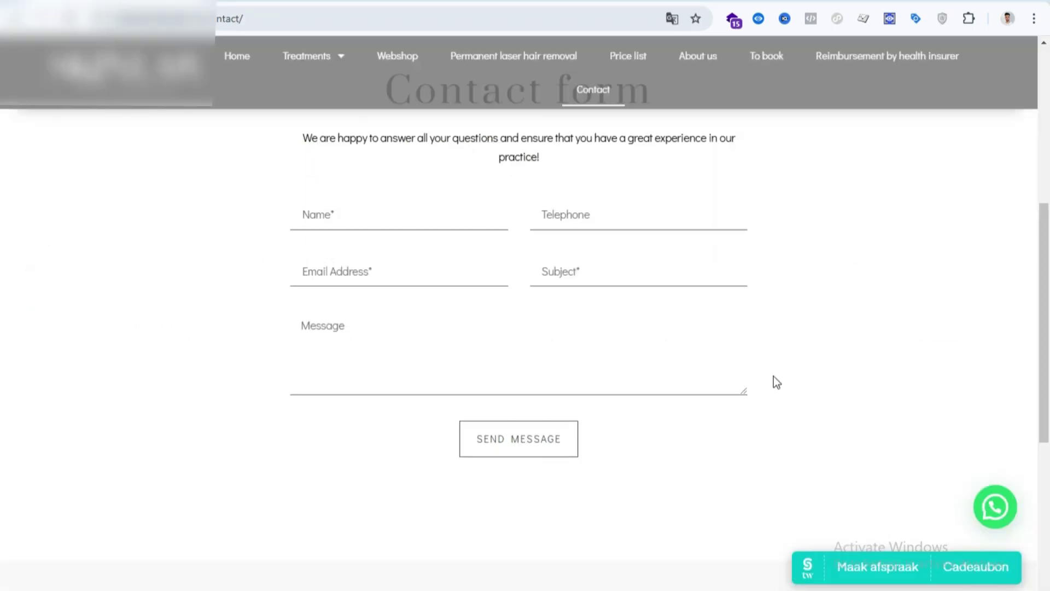
Scroll up on the website's Contact page to show the empty contact form.
scroll(809, 356, up, 1)
Scroll through the Google Ads Conversions Summary, which shows no lead results yet.
scroll(809, 359, up, 2)
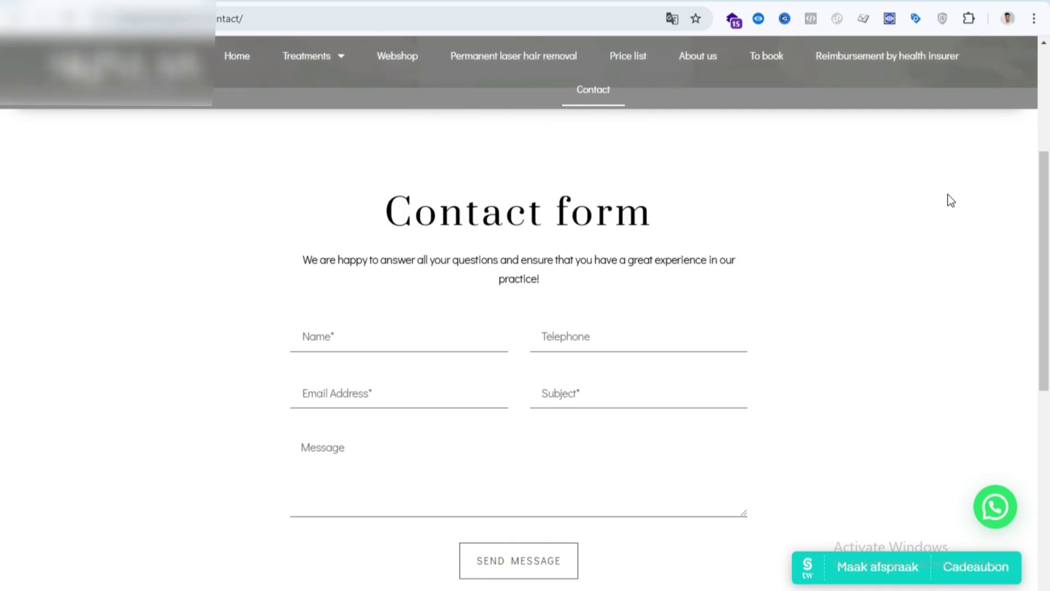
scroll(922, 331, down, 2)
scroll(923, 330, up, 2)
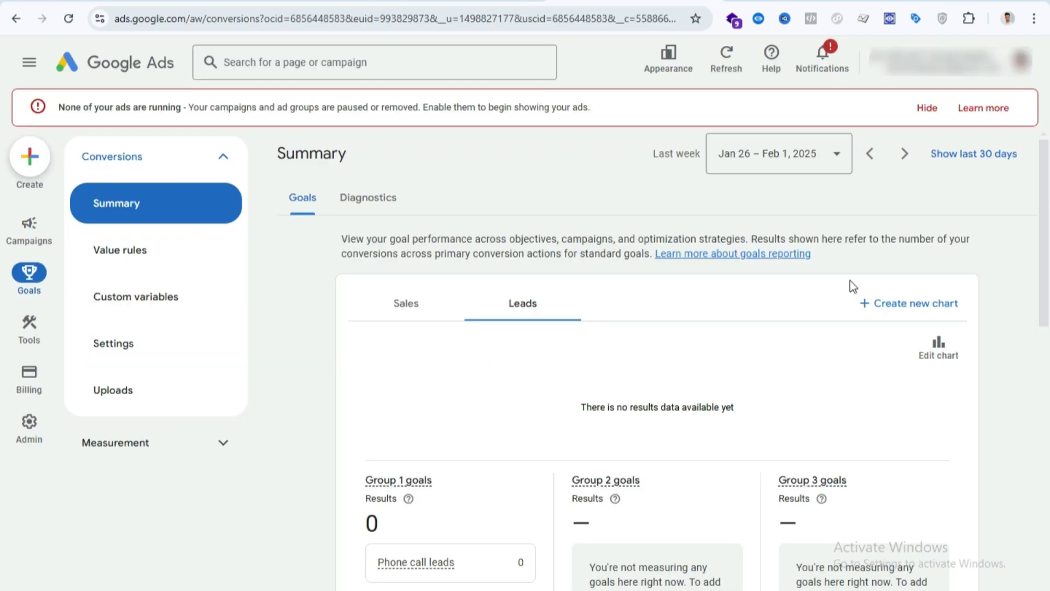
Start a new conversion action that measures conversions on a website.
click(130, 206)
scroll(834, 328, down, 9)
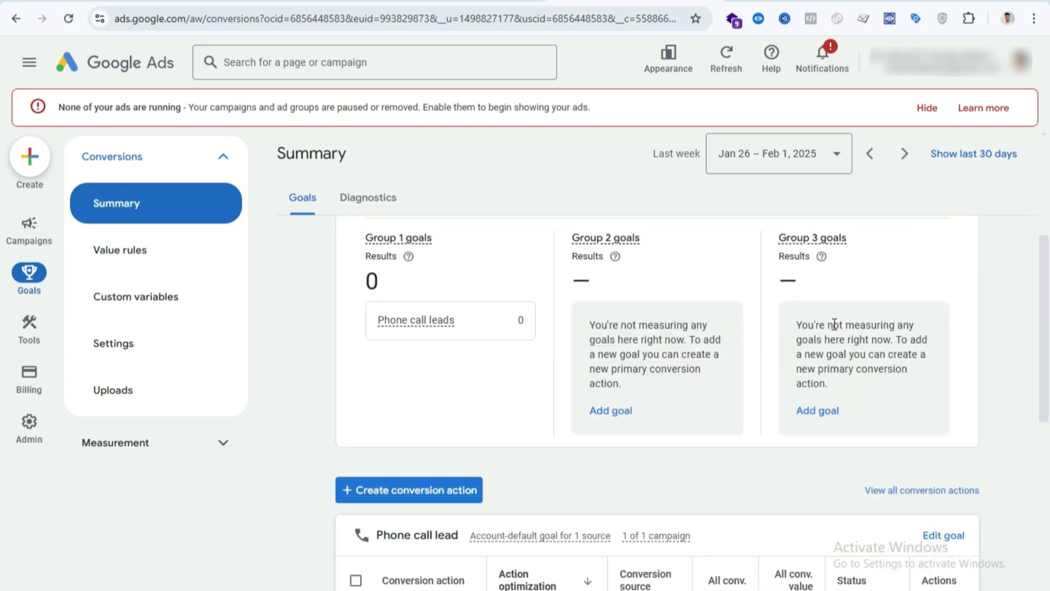
scroll(766, 350, up, 2)
click(429, 373)
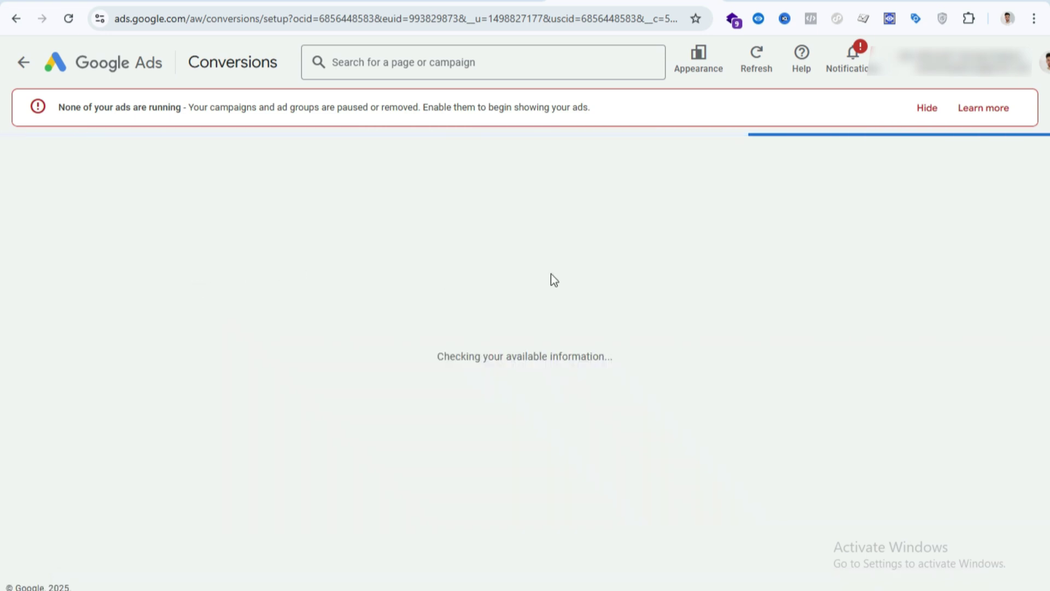
scroll(550, 277, down, 4)
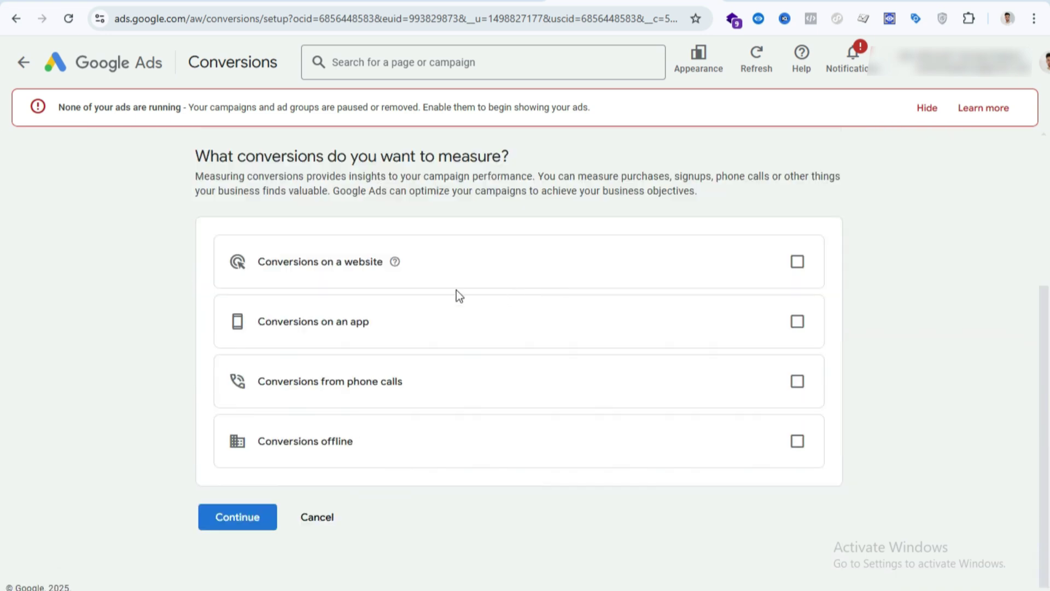
click(797, 262)
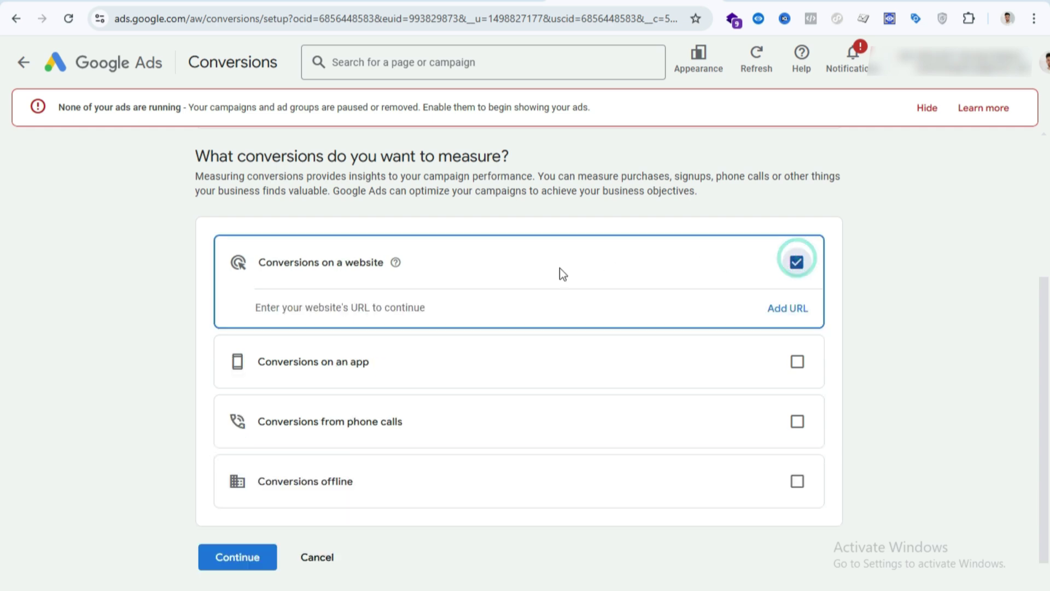
Paste the site URL and scan it to confirm the Google tag is installed.
click(408, 305)
click(793, 311)
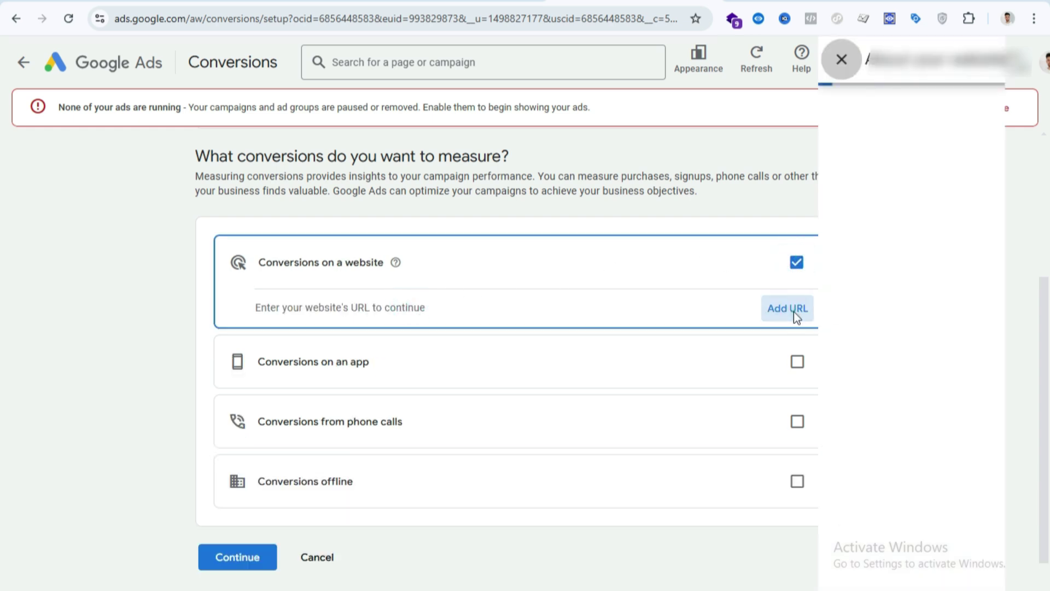
click(495, 208)
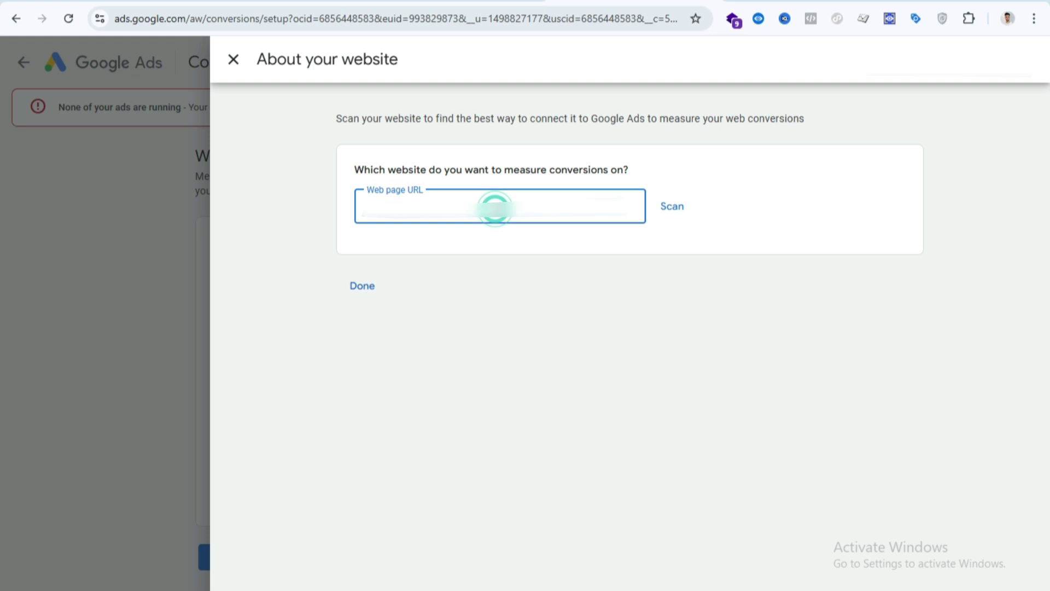
key(ctrl+v)
click(662, 213)
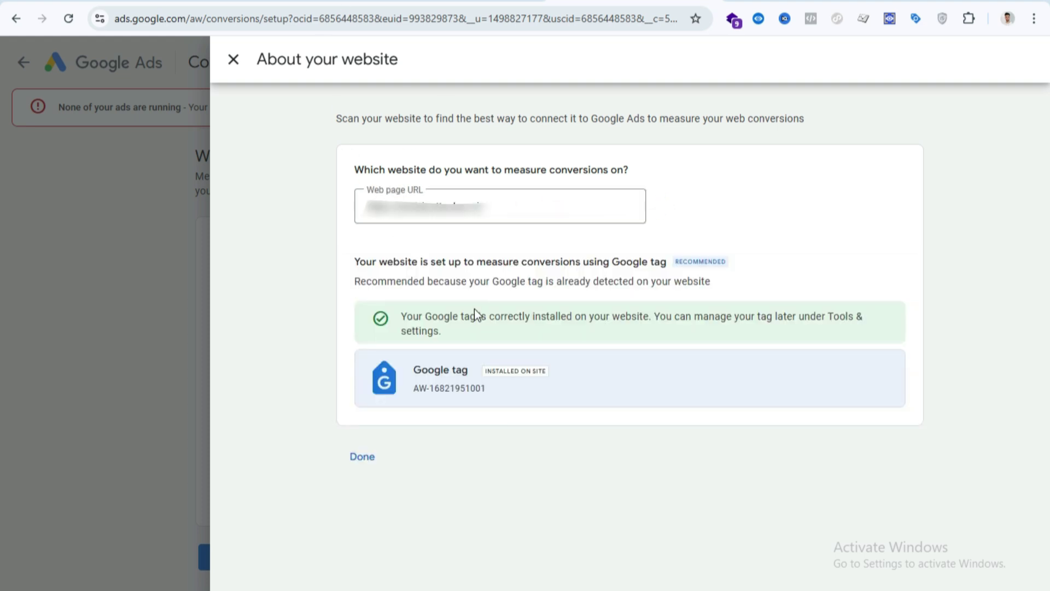
click(363, 455)
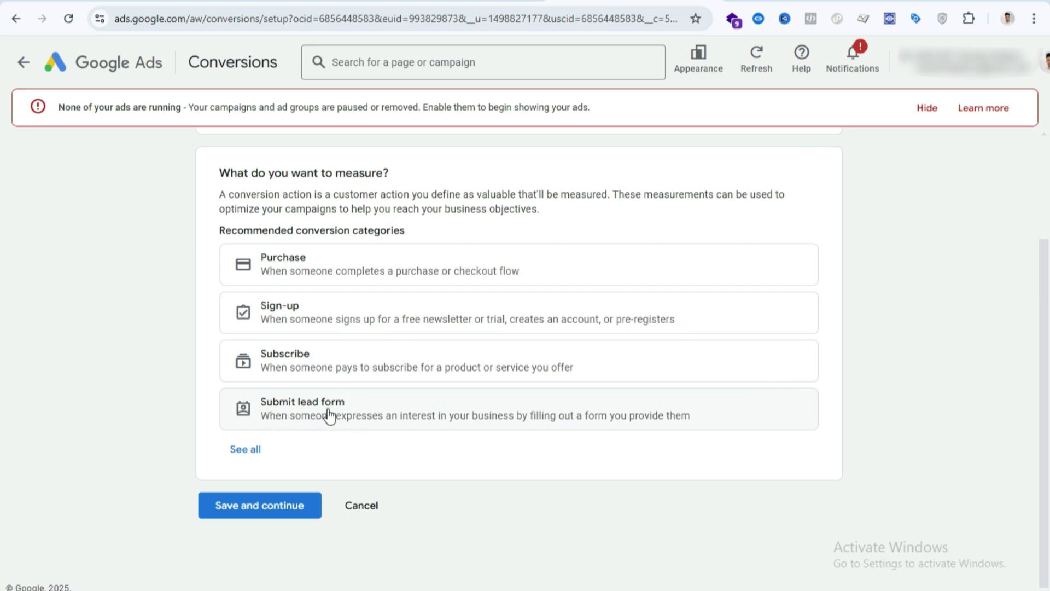
Set up Submit lead form with a manual event named 'Contact Form Submit [GTM]'.
click(367, 407)
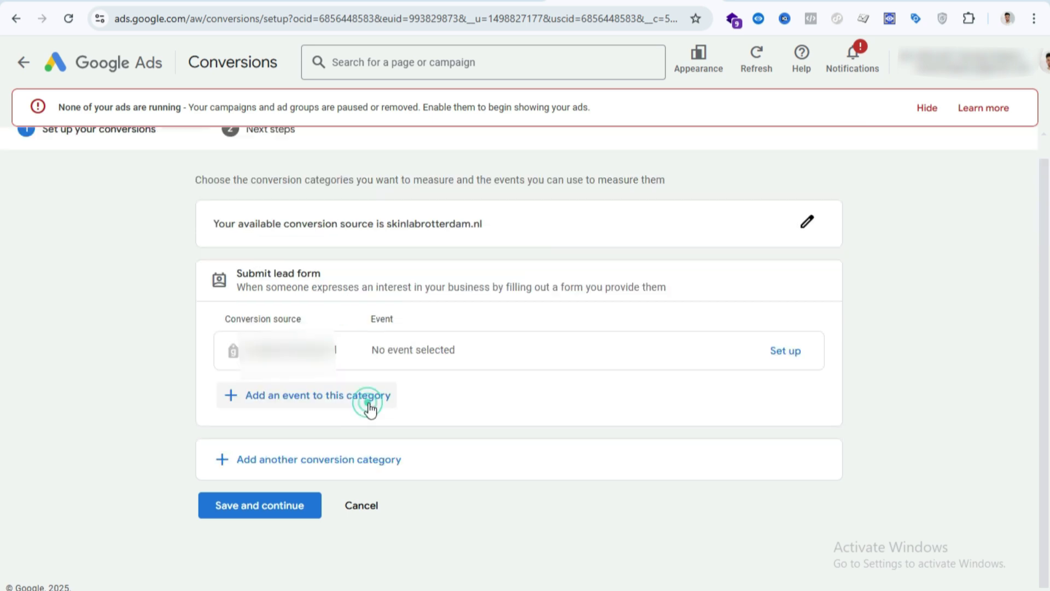
click(783, 352)
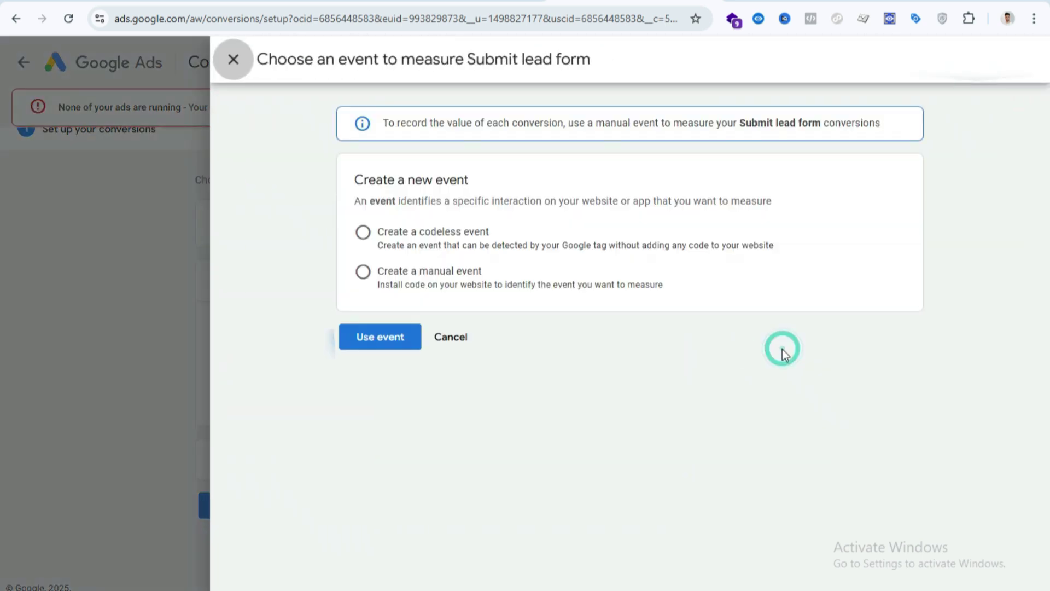
click(437, 274)
click(485, 320)
click(485, 320)
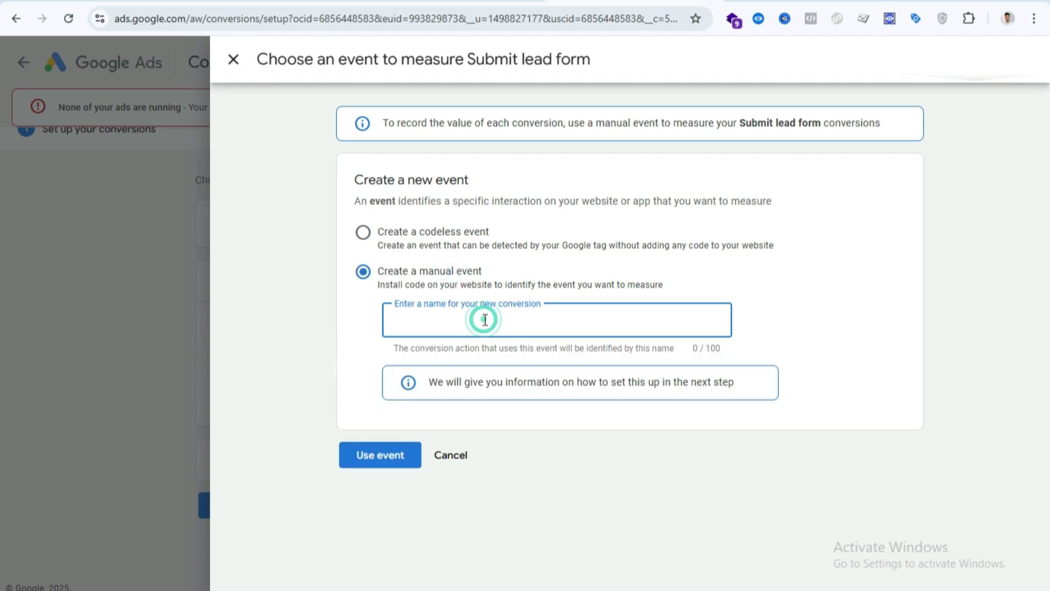
text(Co)
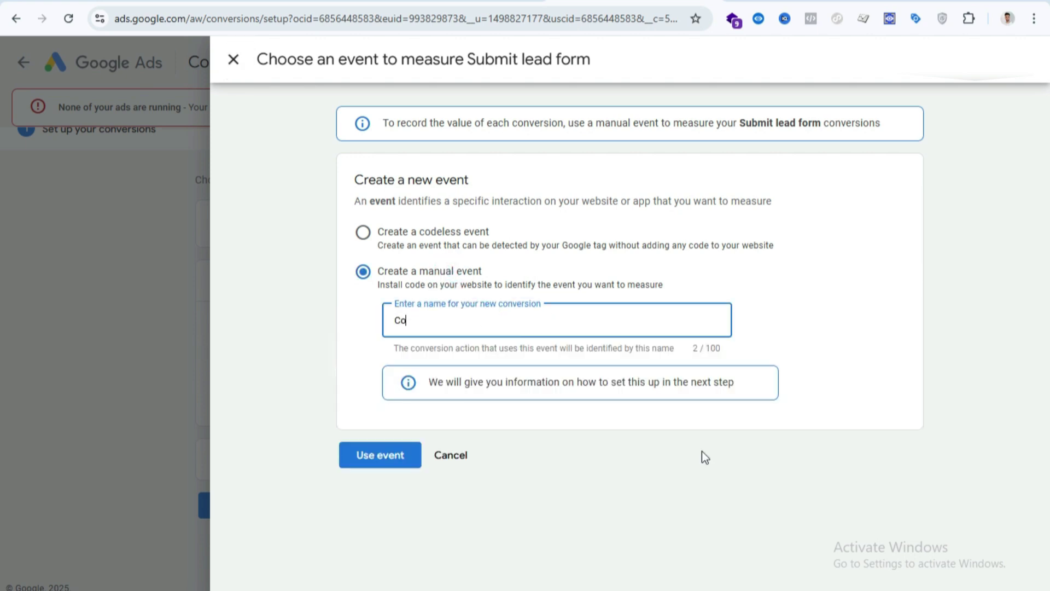
text(ntact Form Submit)
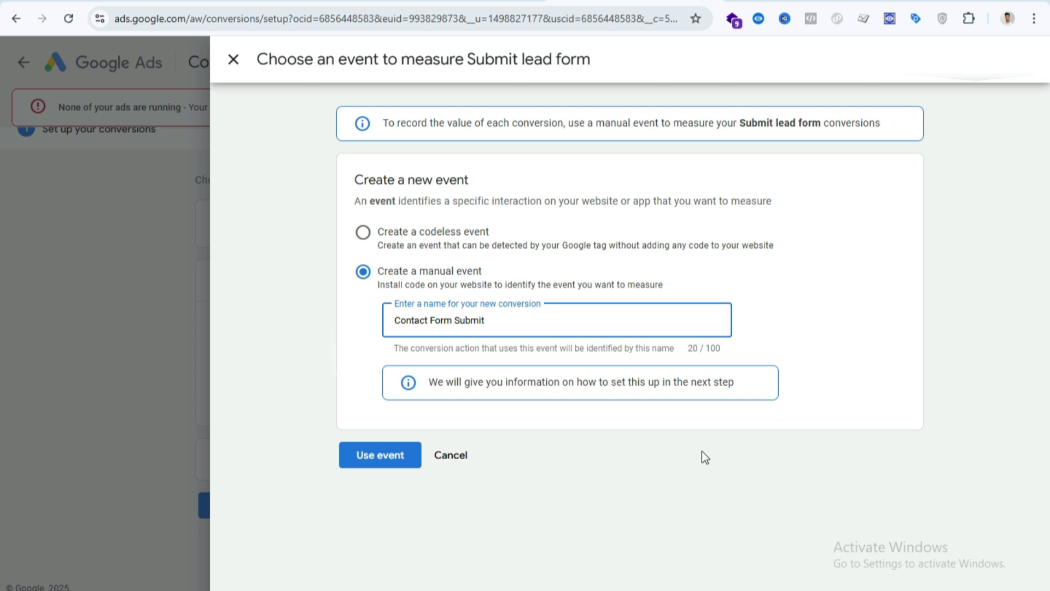
text((GTM])
click(389, 454)
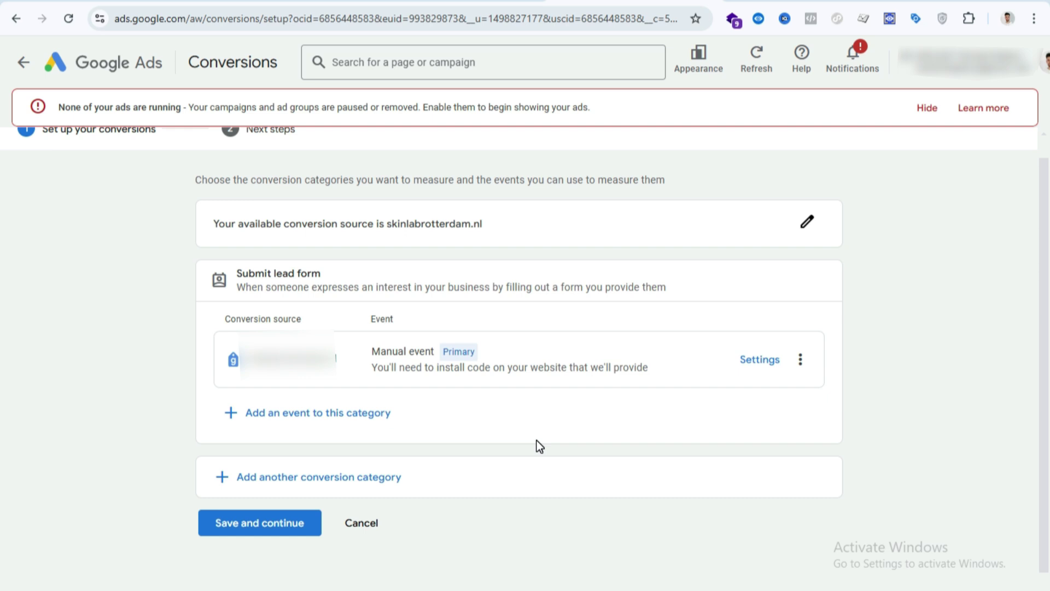
Save the conversion with enhanced conversions turned on and agree to finish.
scroll(537, 441, down, 1)
click(272, 502)
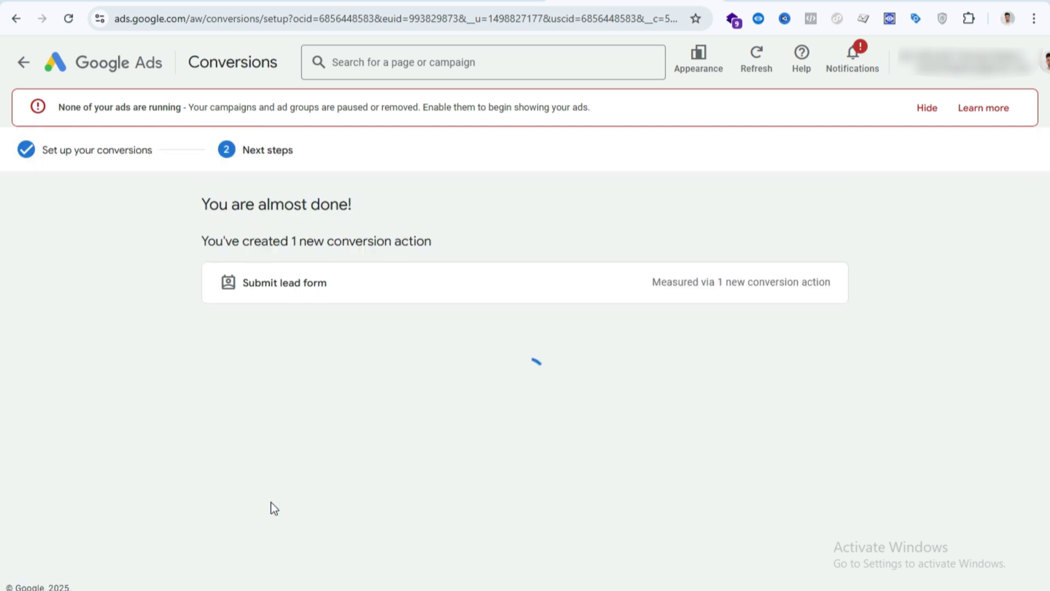
scroll(686, 336, down, 4)
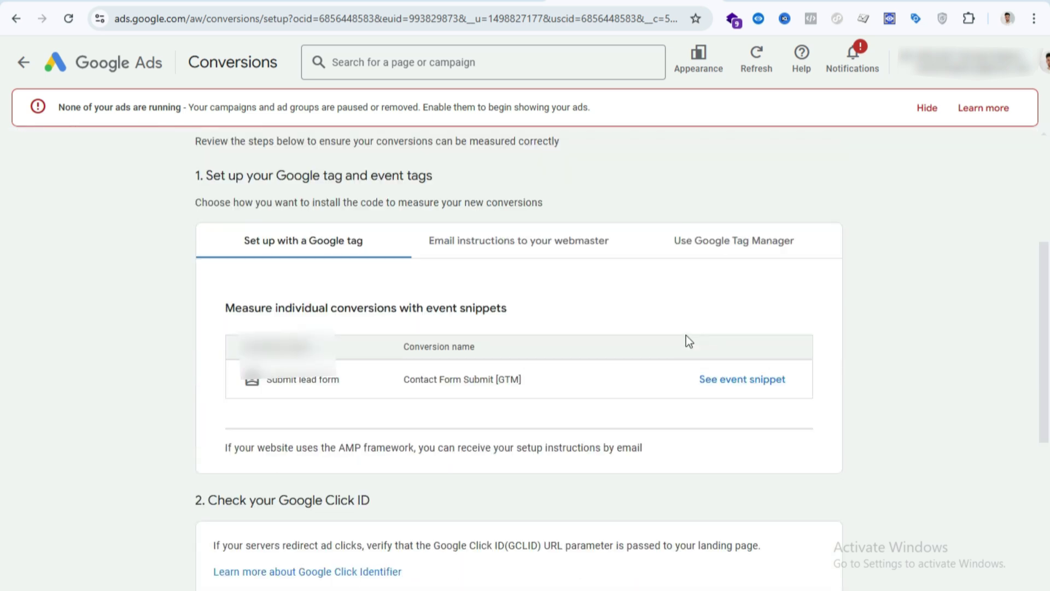
scroll(688, 335, down, 2)
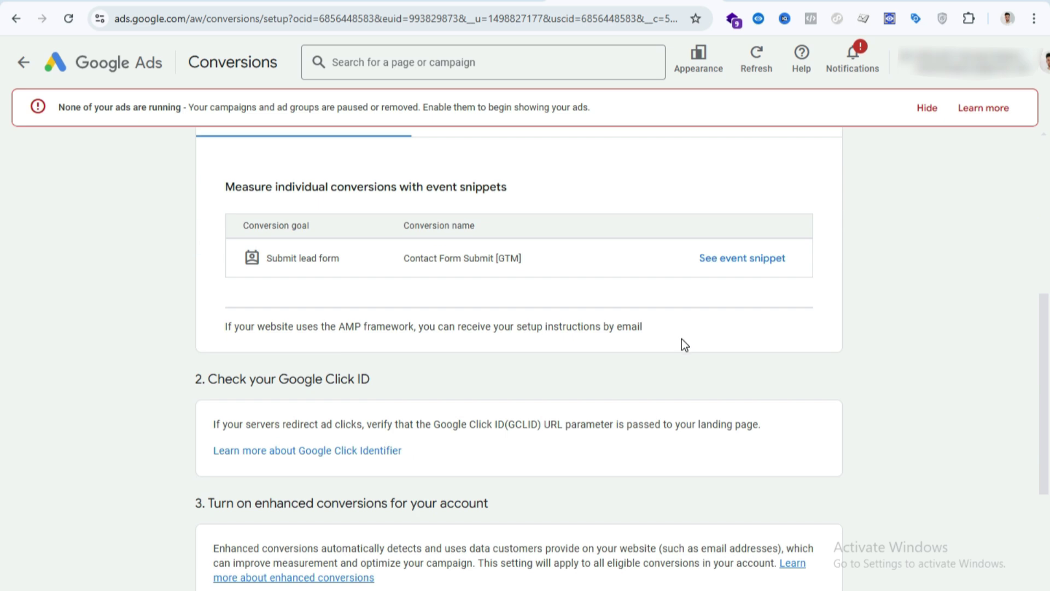
scroll(682, 339, down, 4)
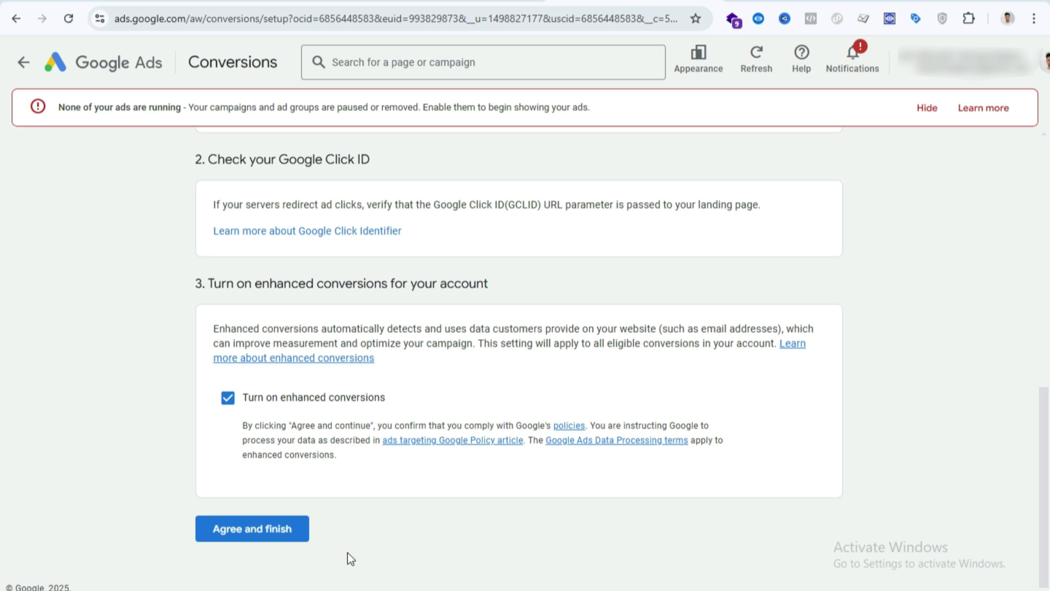
click(271, 536)
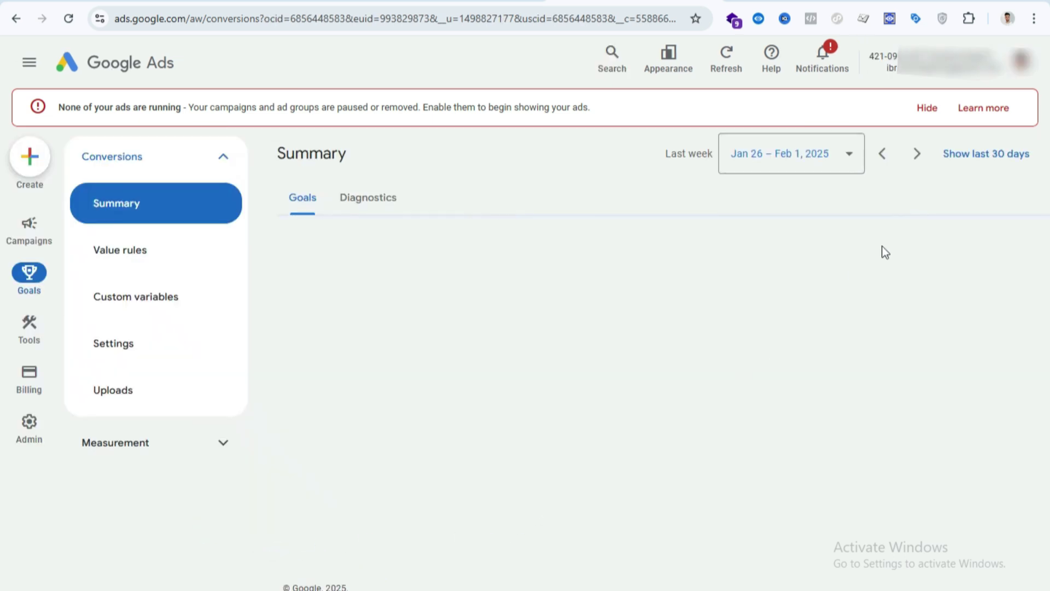
Show the Google Tag Manager setup instructions for the Contact Form Submit [GTM] conversion.
scroll(634, 203, down, 8)
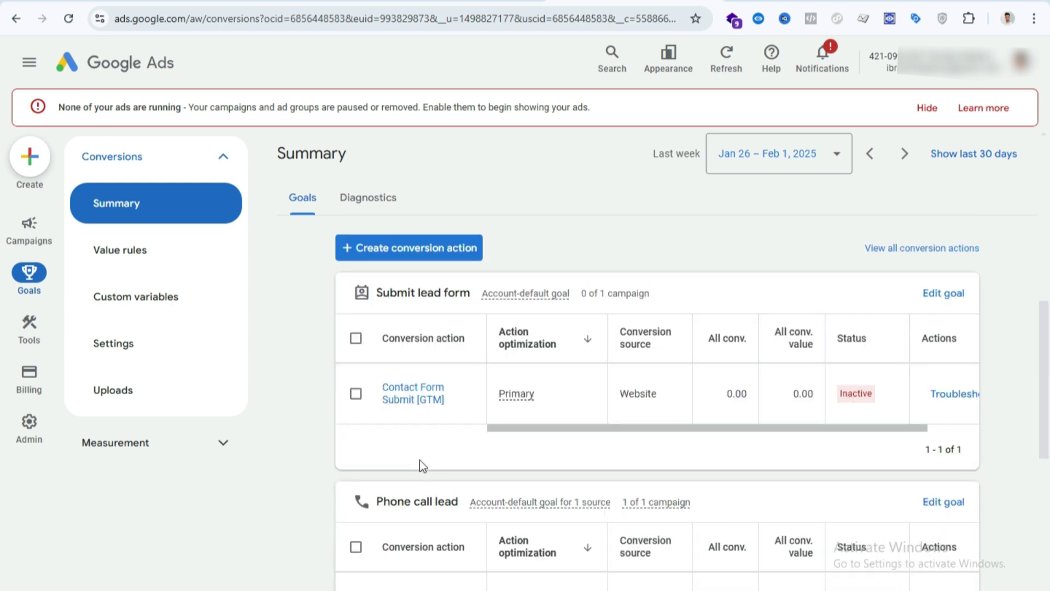
click(418, 400)
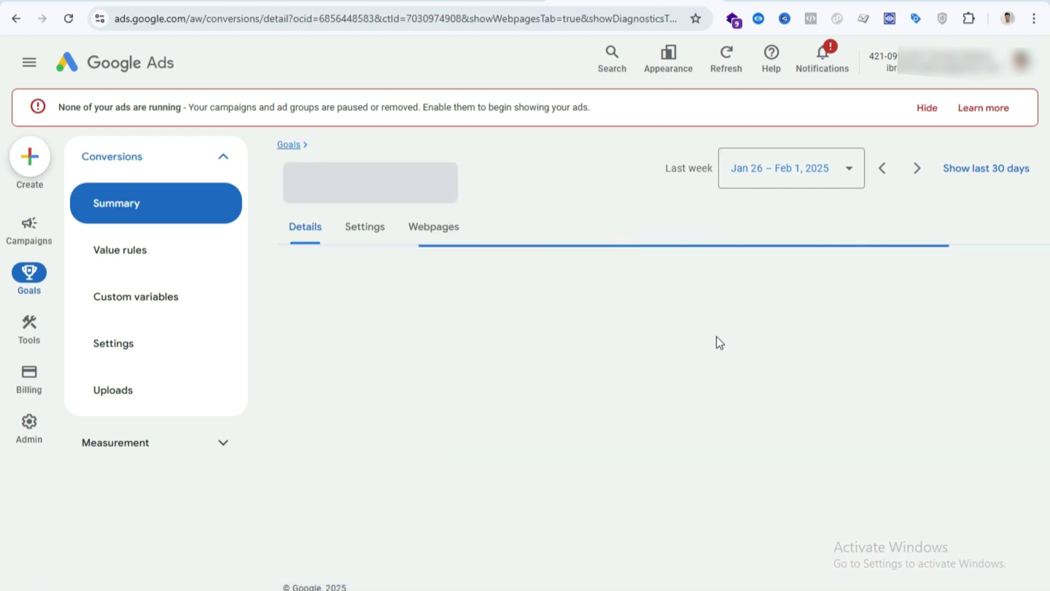
scroll(760, 342, down, 3)
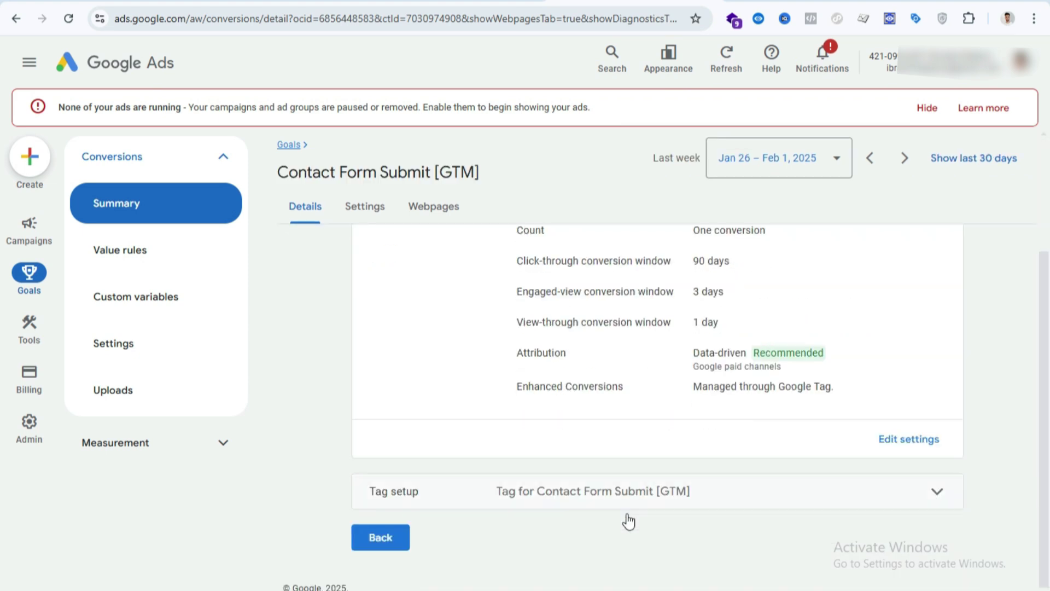
click(615, 491)
click(830, 405)
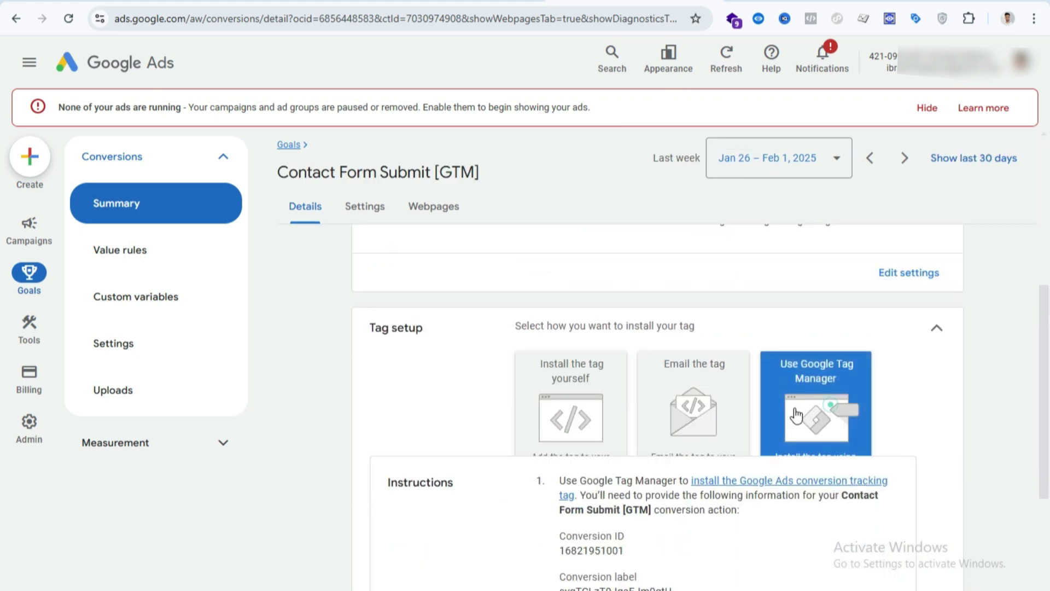
scroll(664, 381, down, 2)
scroll(629, 350, up, 2)
scroll(640, 458, down, 2)
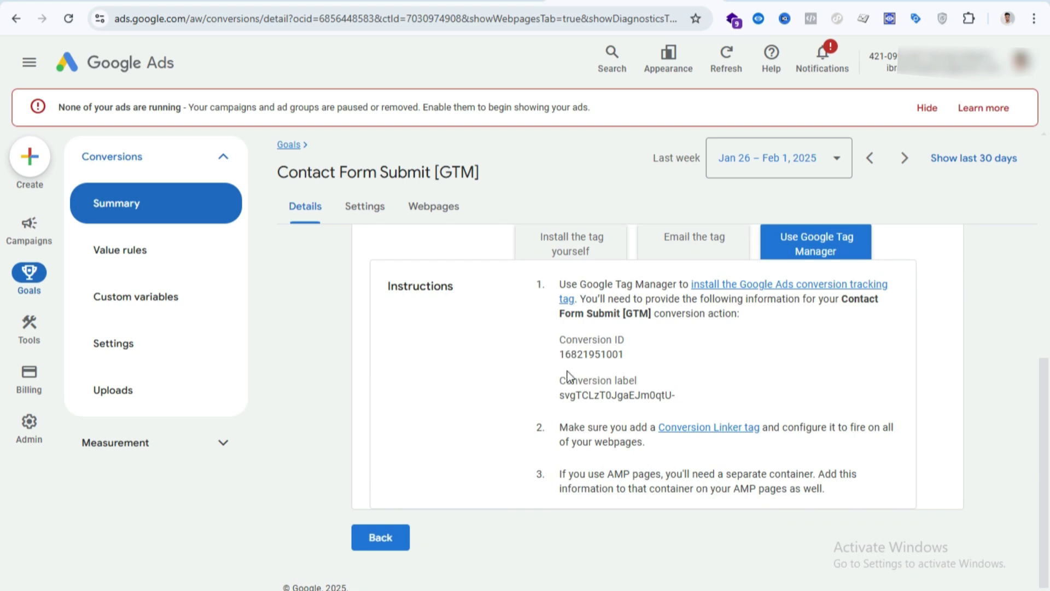
drag(558, 355, 624, 354)
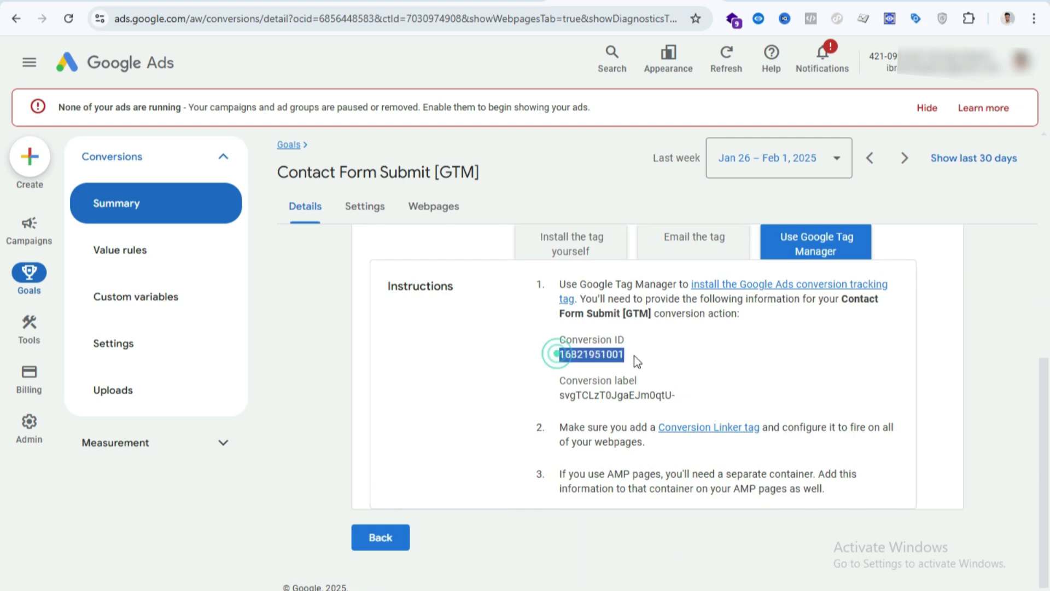
right_click(610, 358)
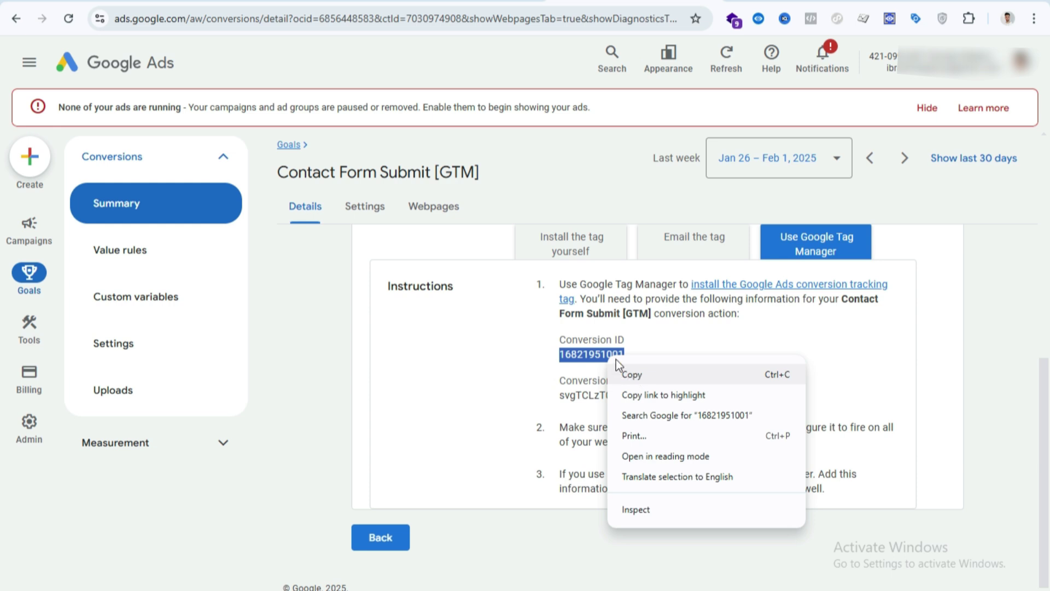
click(629, 374)
click(624, 341)
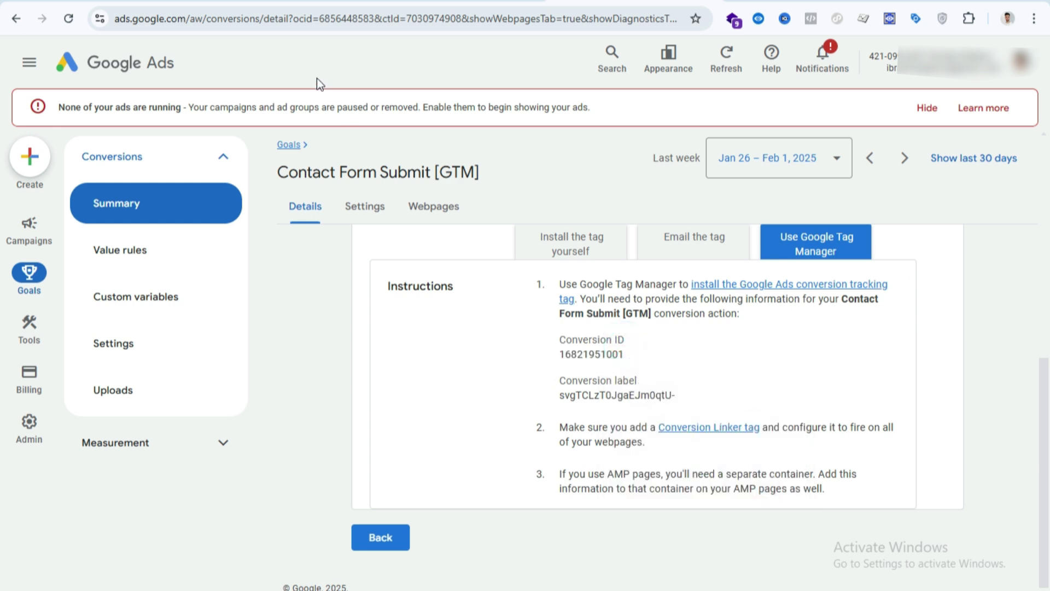
Launch Preview mode for container GTM-MLJMBRR4 from the Tag Manager workspace.
click(421, 2)
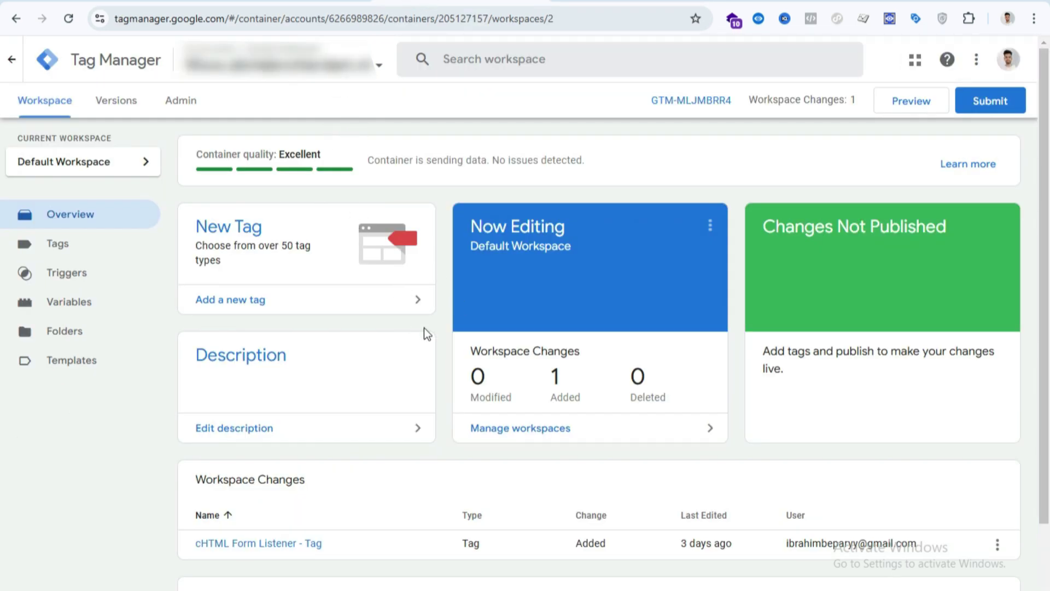
click(917, 113)
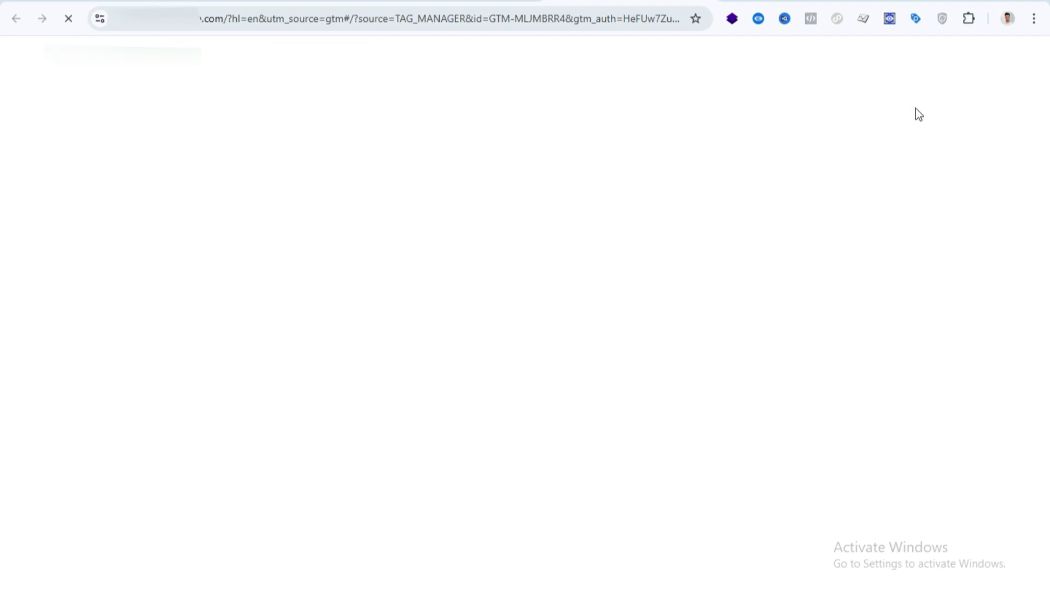
Autofill the name and phone fields with saved test details and submit the contact form.
click(392, 215)
click(591, 224)
click(416, 218)
click(409, 251)
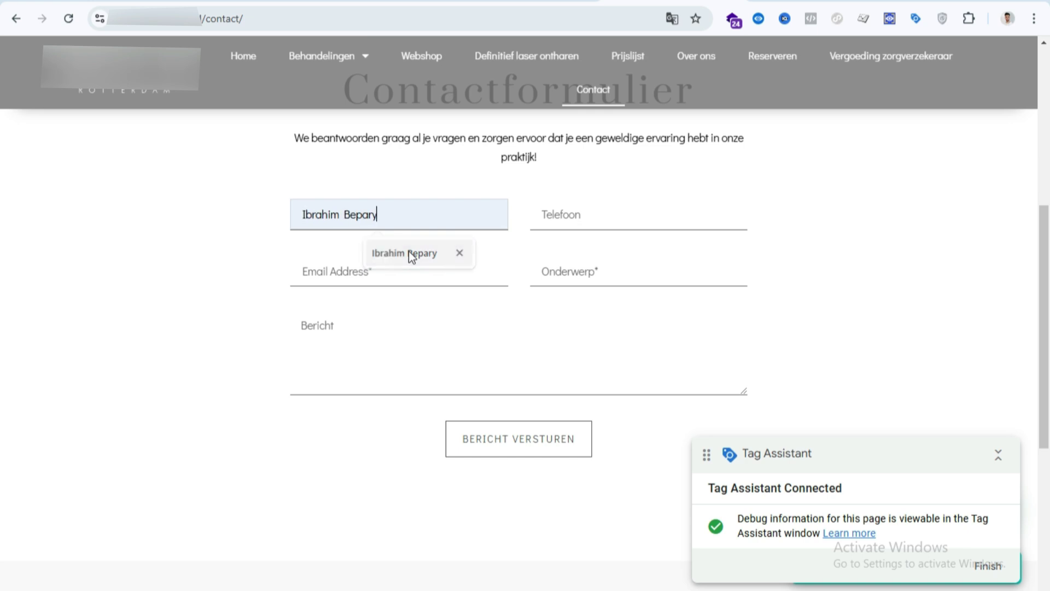
click(554, 210)
click(618, 250)
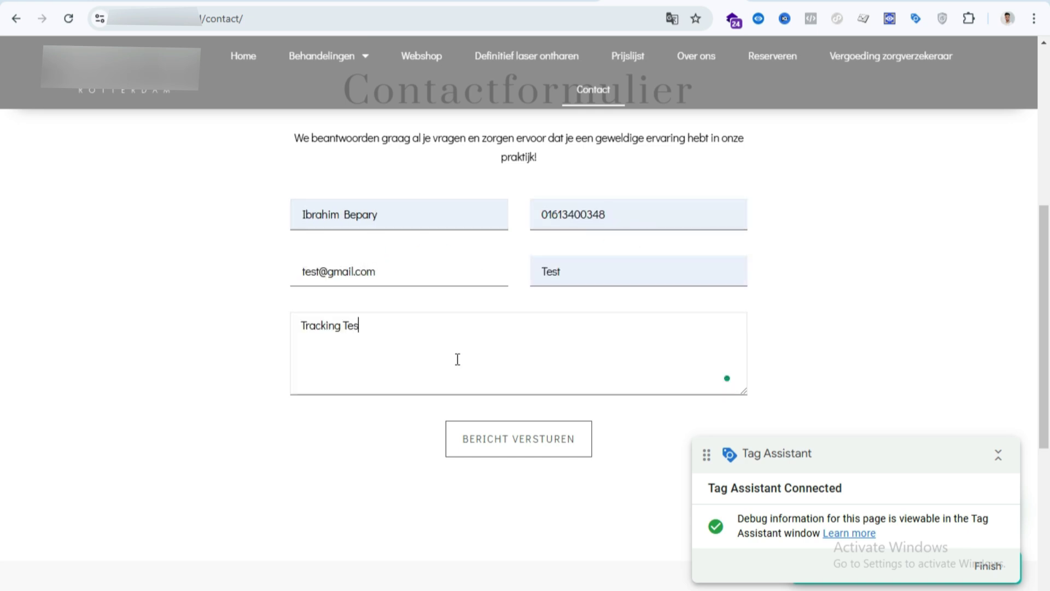
click(542, 438)
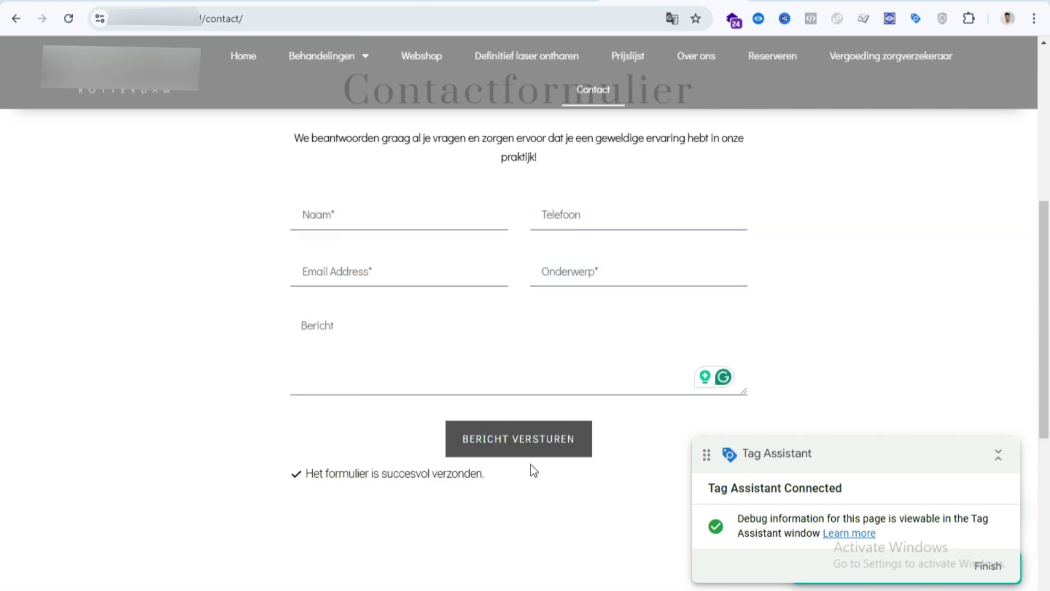
Copy the elementor_form_submit event name in Tag Assistant, then go to Tag Manager's Triggers list.
key(alt+Tab)
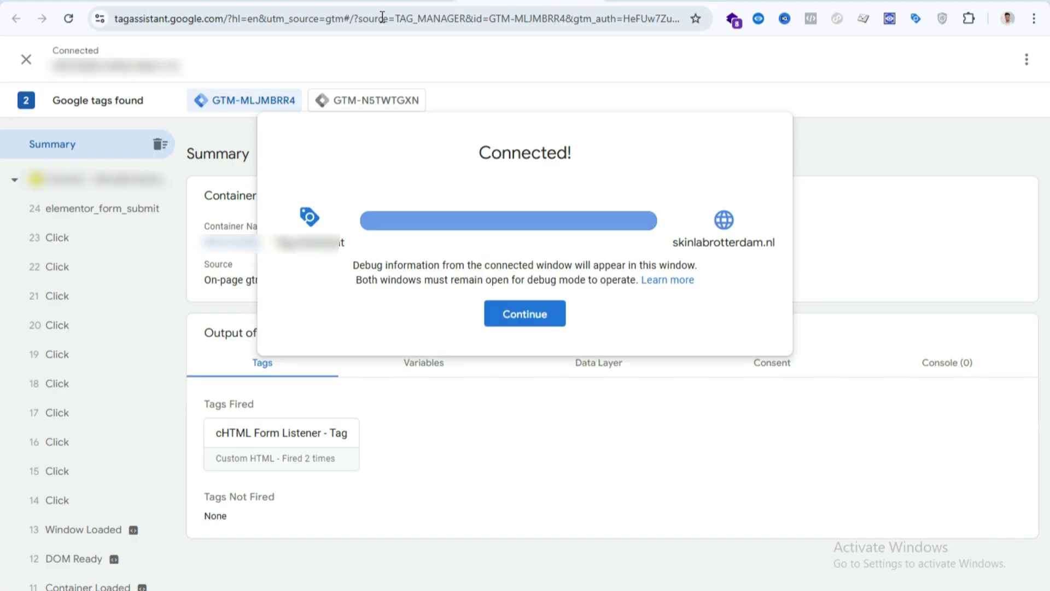
click(554, 320)
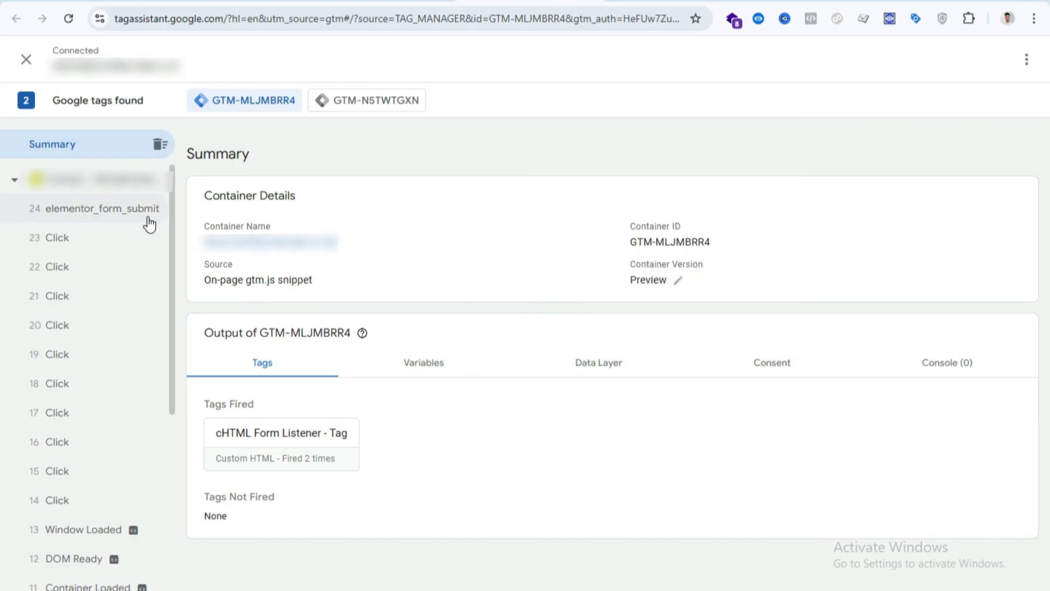
click(137, 223)
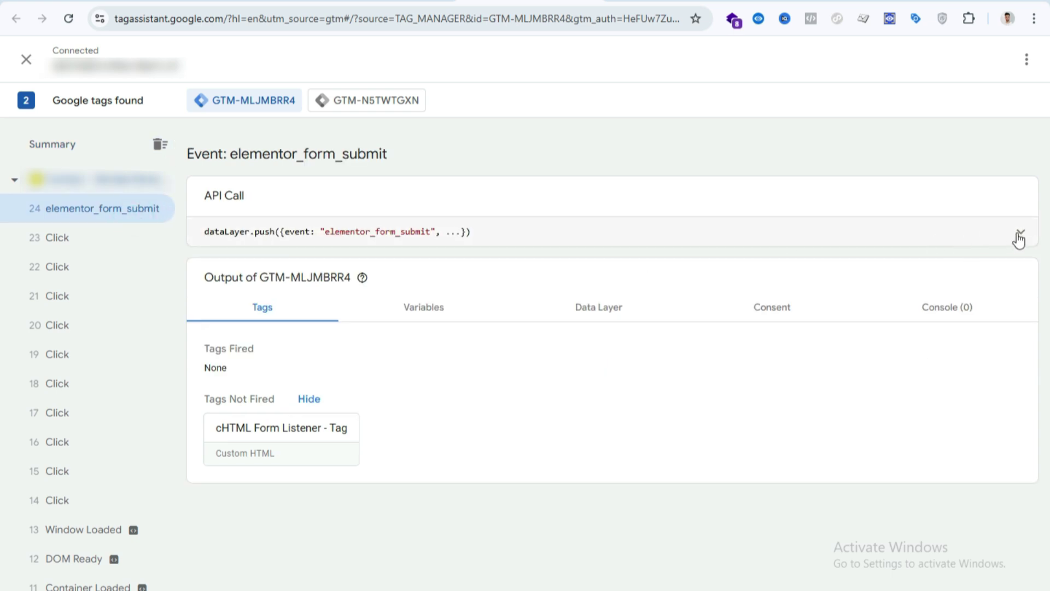
double_click(357, 234)
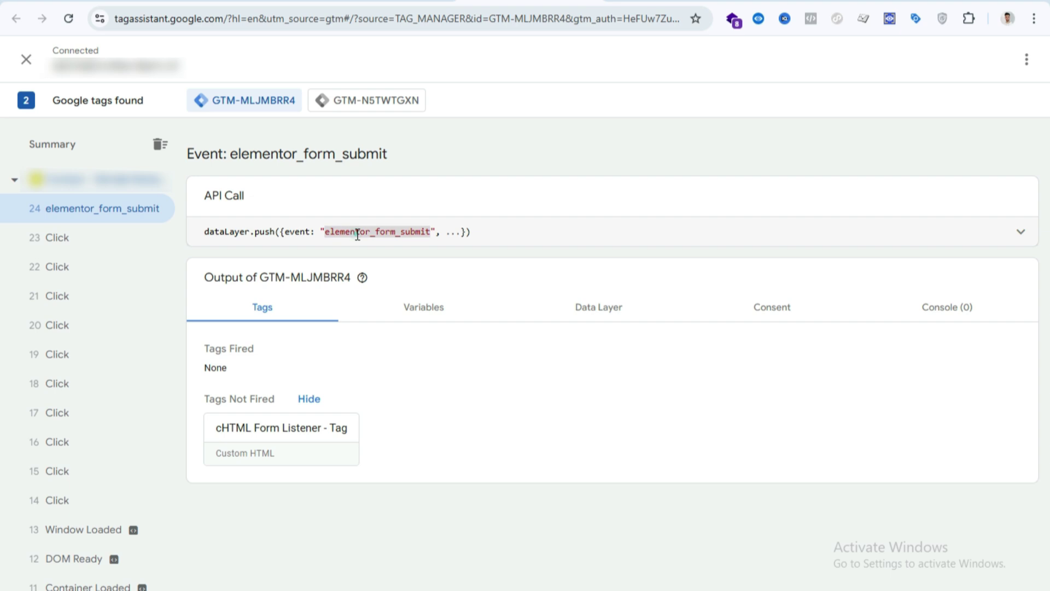
right_click(356, 234)
click(387, 253)
key(alt+Tab)
click(111, 280)
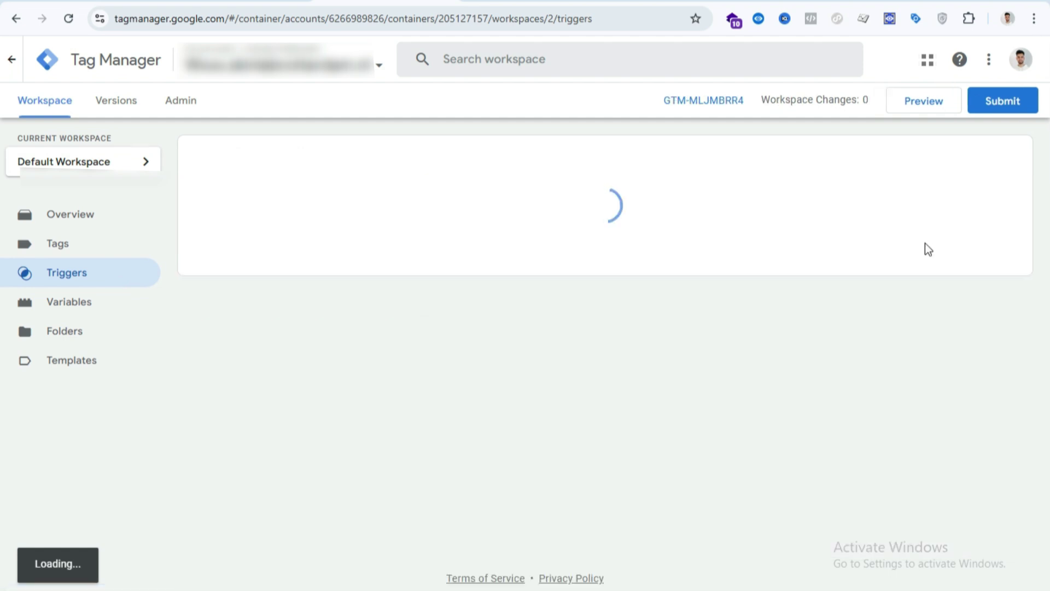
Save a Custom Event trigger on elementor_form_submit titled 'Contact Form Submit - Trigger'.
click(992, 165)
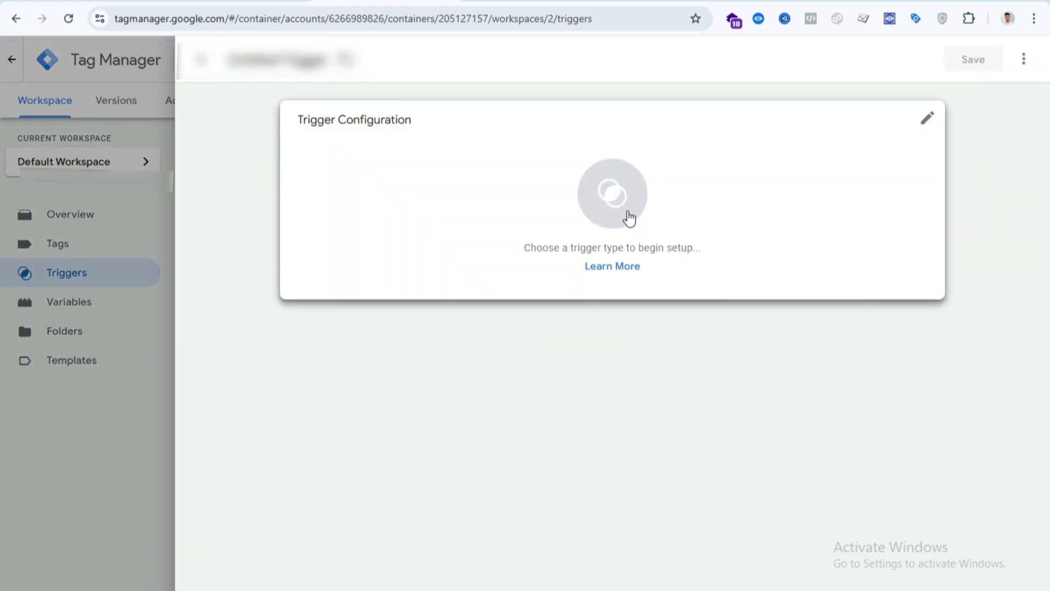
click(626, 215)
scroll(766, 476, down, 4)
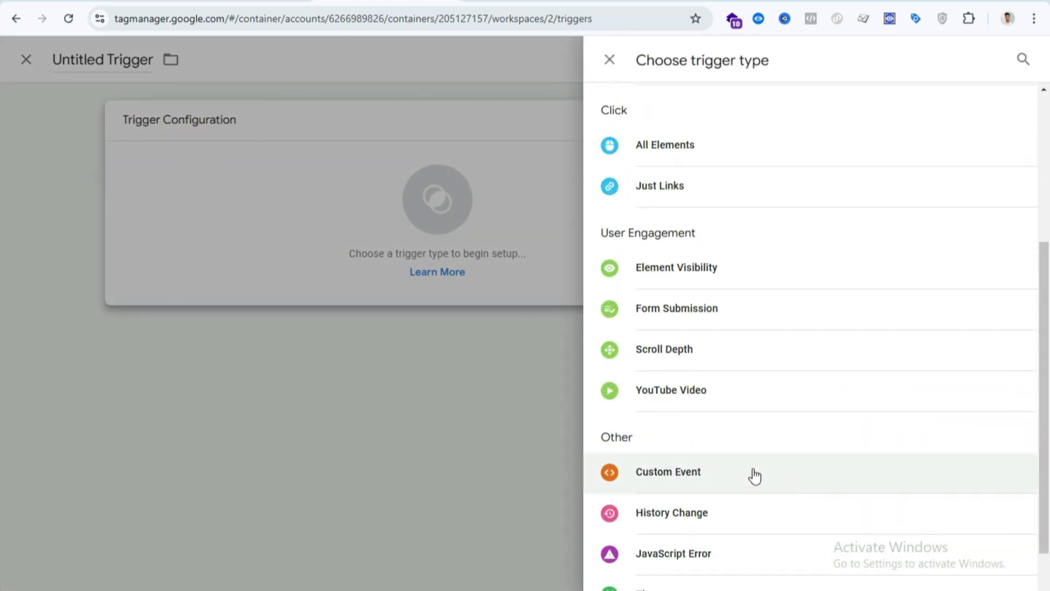
click(696, 473)
click(422, 270)
key(ctrl+v)
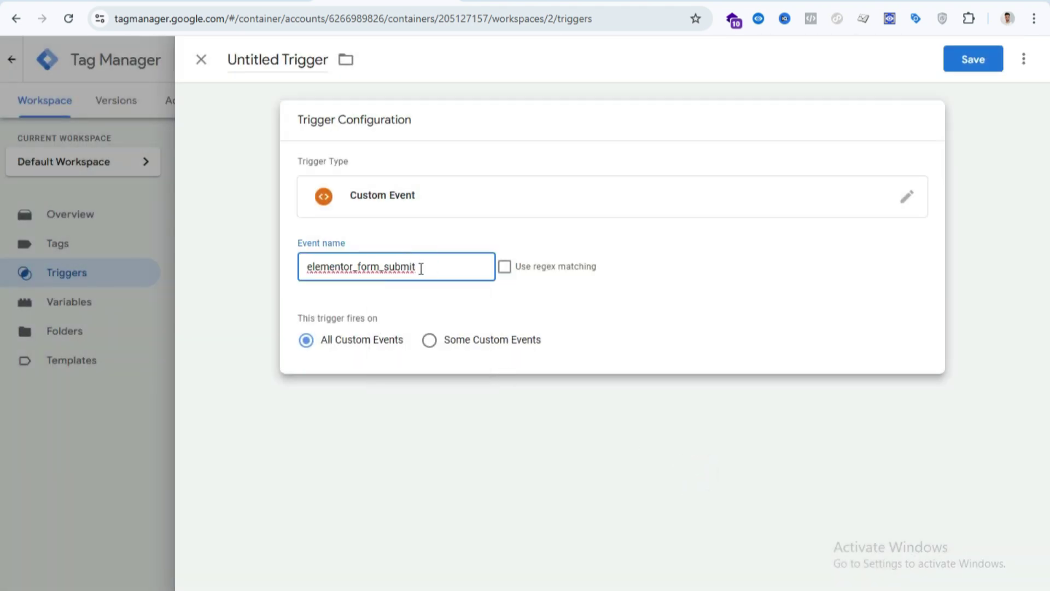
drag(281, 59, 229, 57)
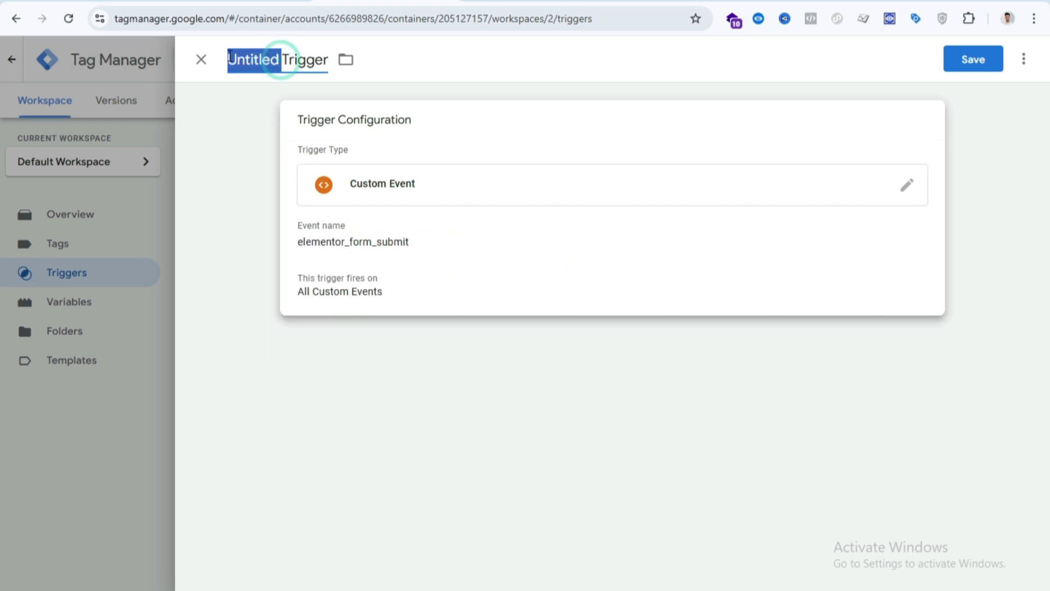
text(Contact )
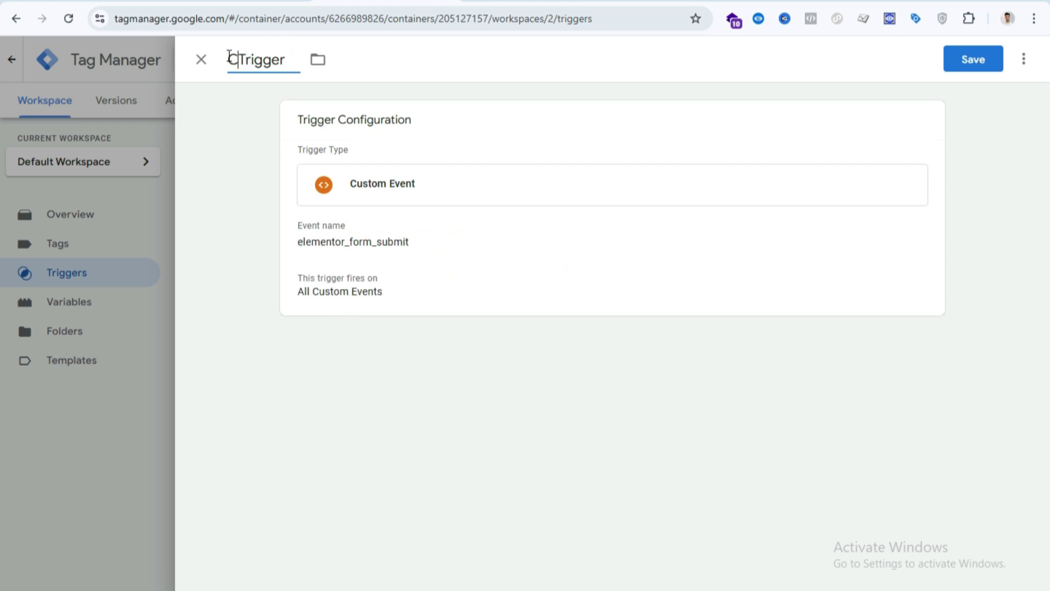
text(Form)
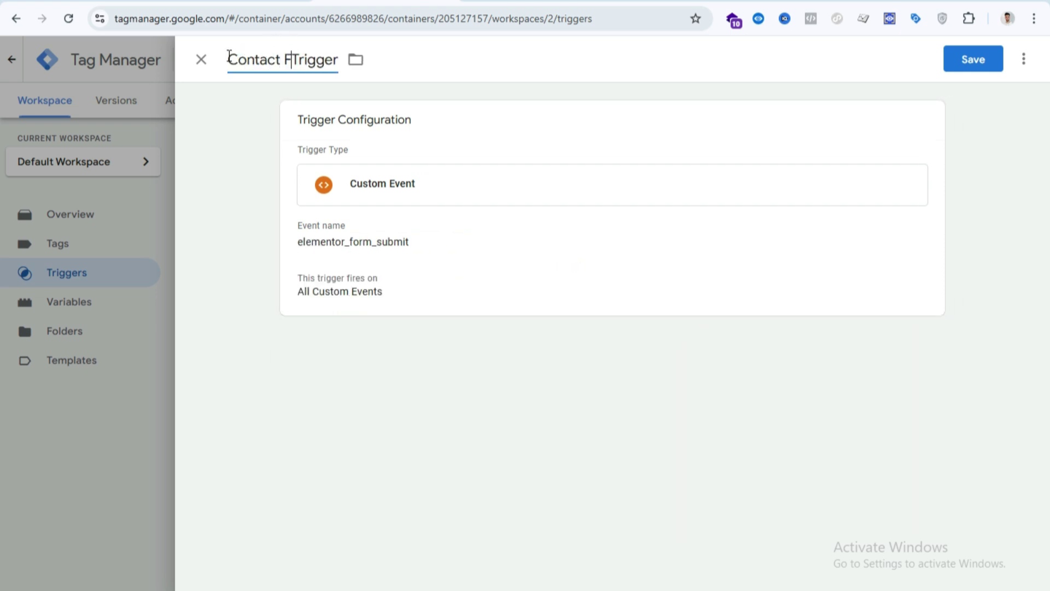
text( Submit )
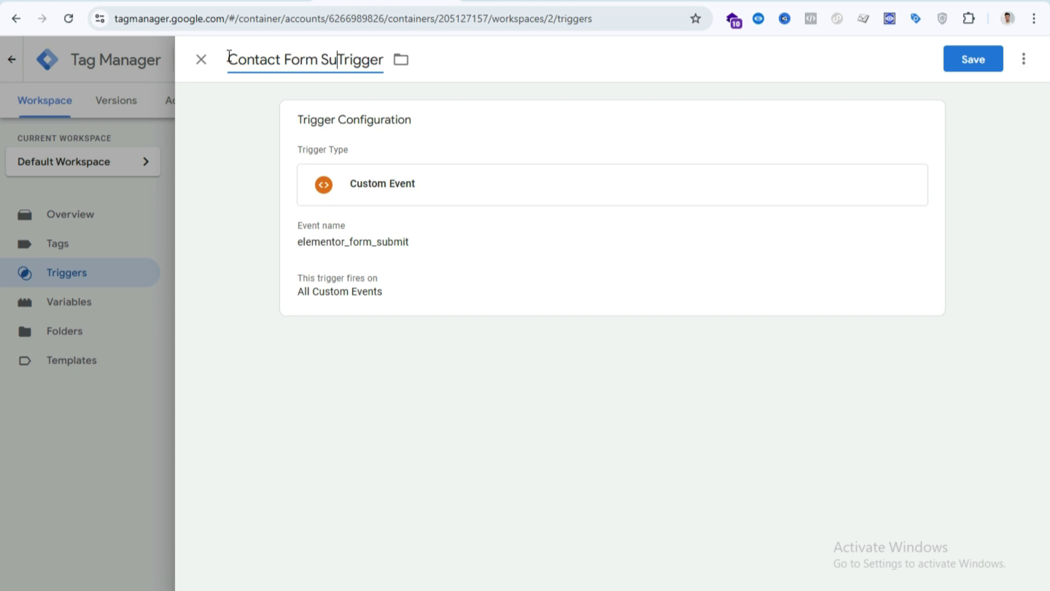
text(-)
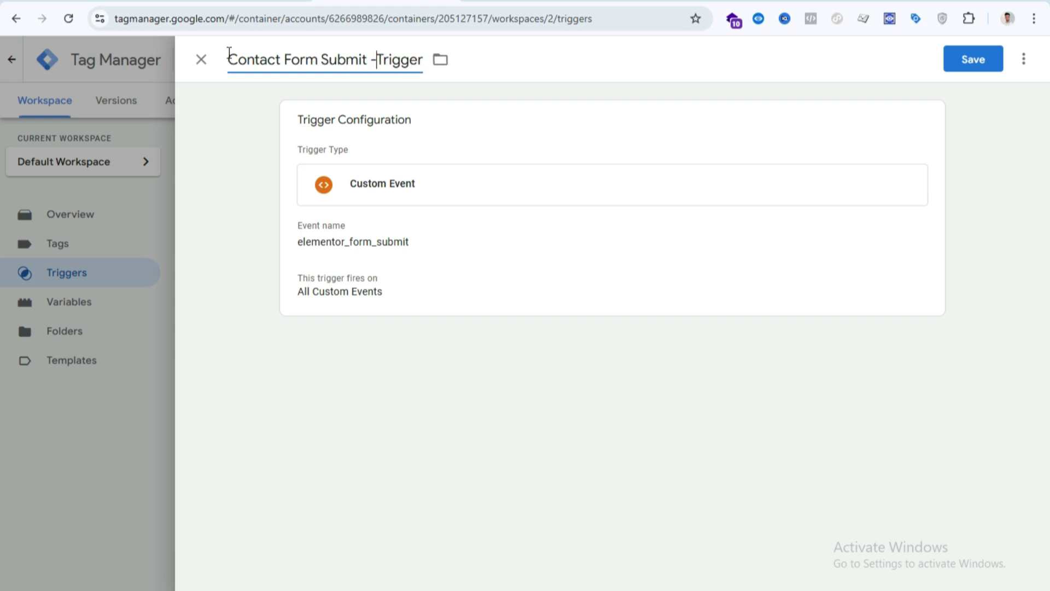
click(963, 66)
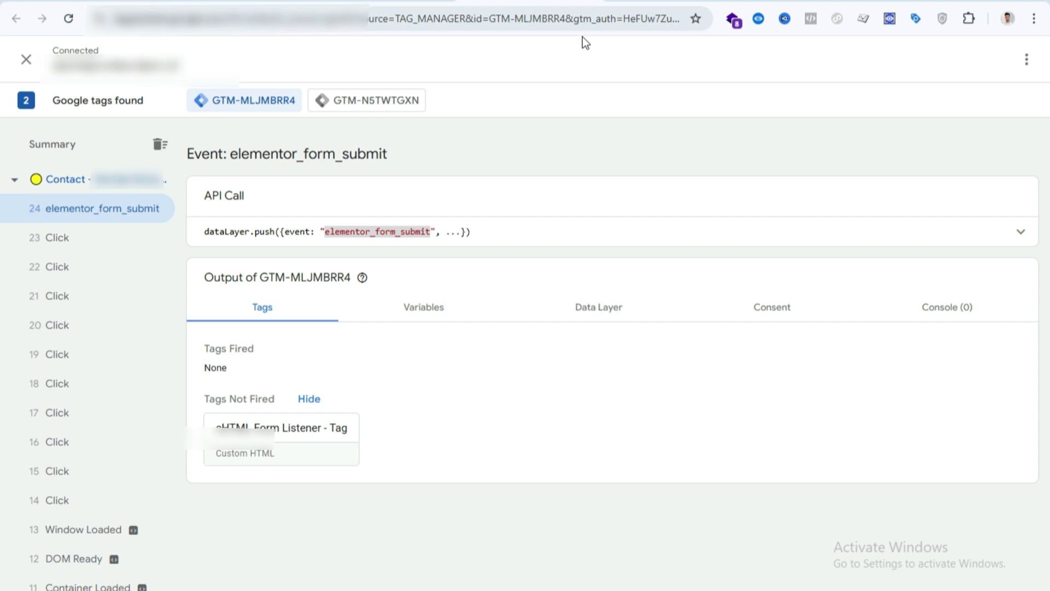
Inspect the contact form's Naam field HTML in DevTools, then move to the Tag Plan spreadsheet.
click(664, 5)
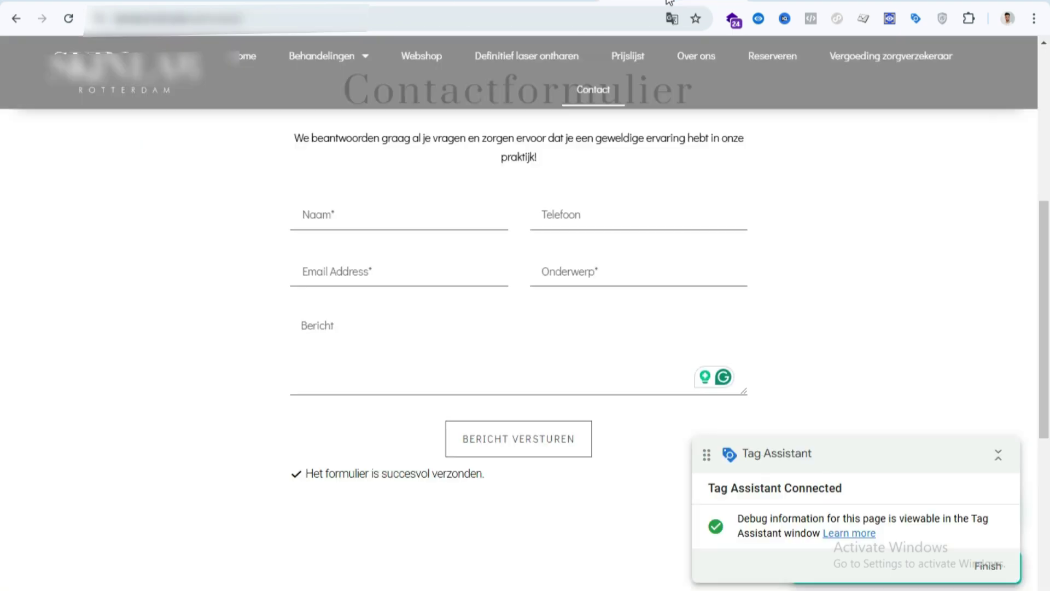
right_click(387, 215)
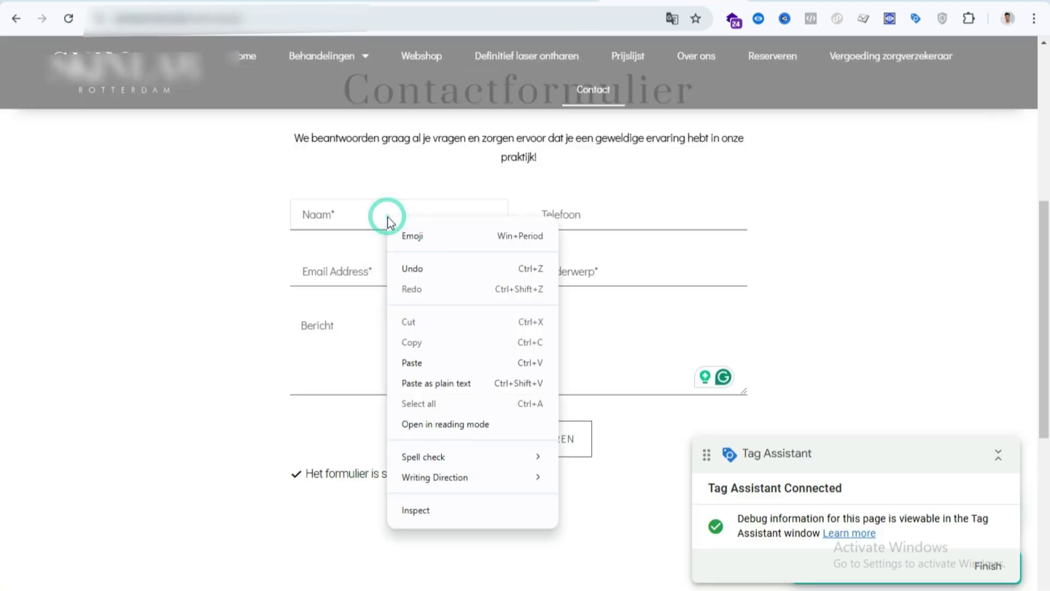
click(431, 507)
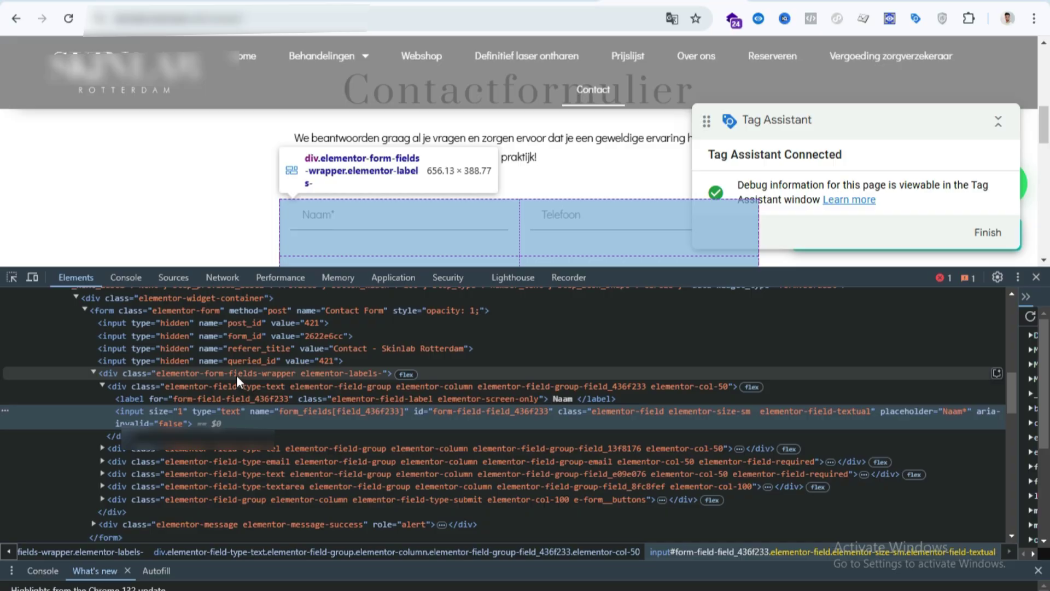
key(ctrl+Tab)
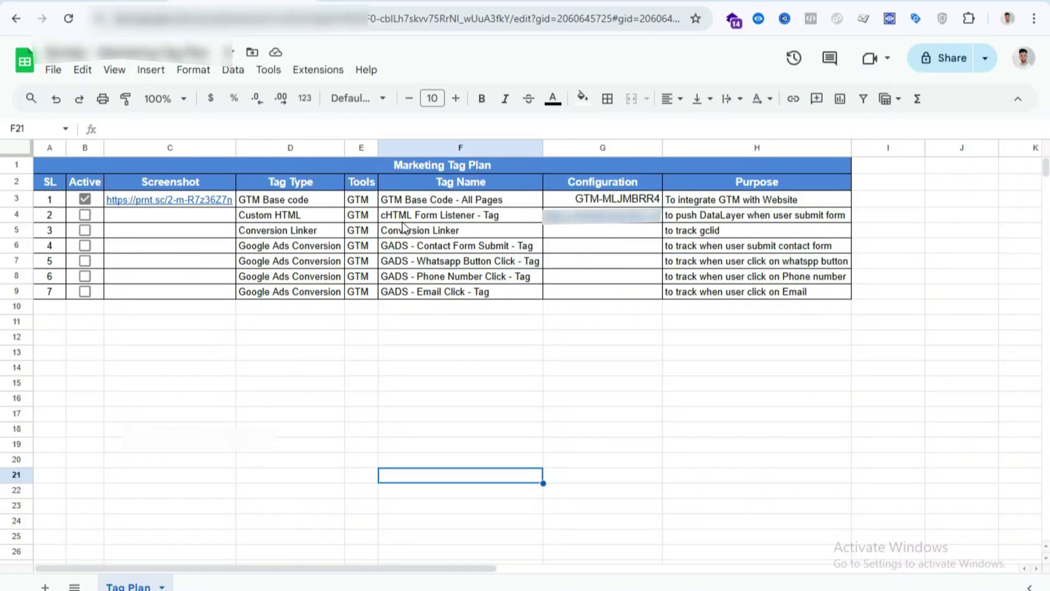
Mark the cHTML Form Listener - Tag row active in the Tag Plan sheet, then return to Tag Manager.
click(79, 217)
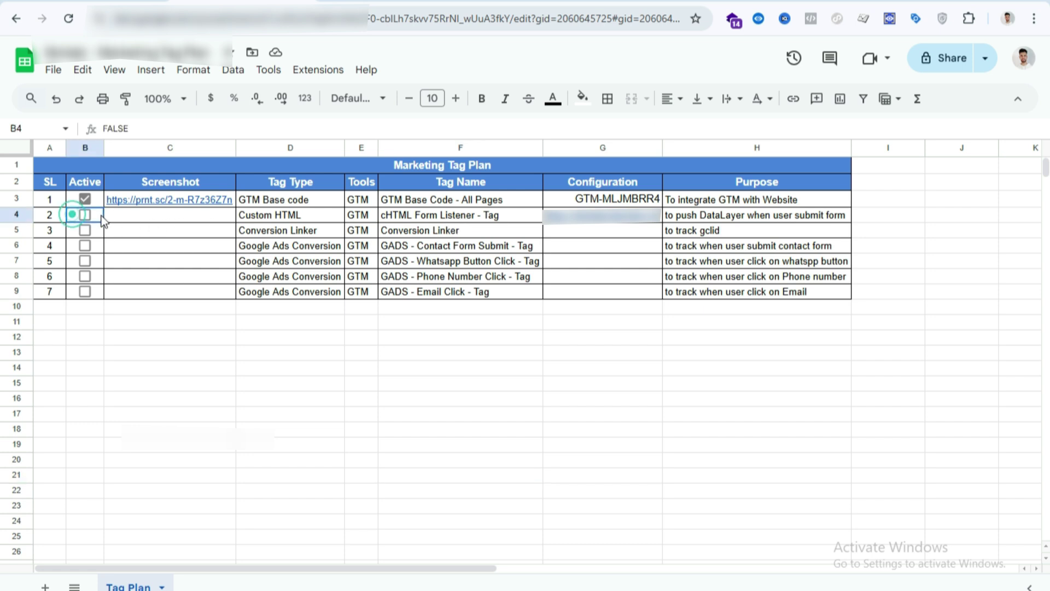
key(ctrl+Tab)
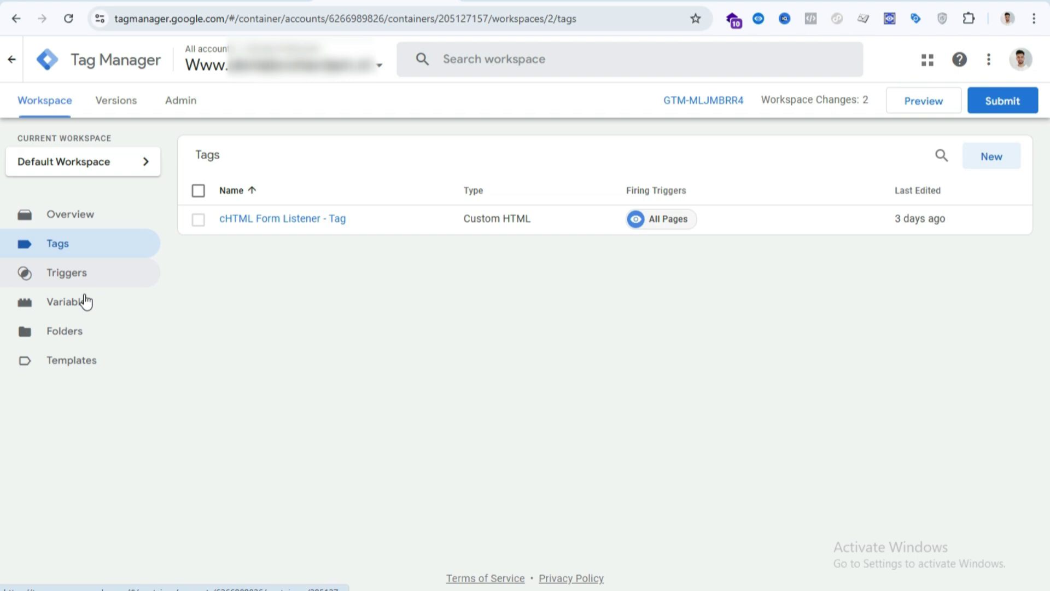
Create and save a Google Ads Conversion Linker tag firing on All Pages.
click(997, 163)
click(614, 195)
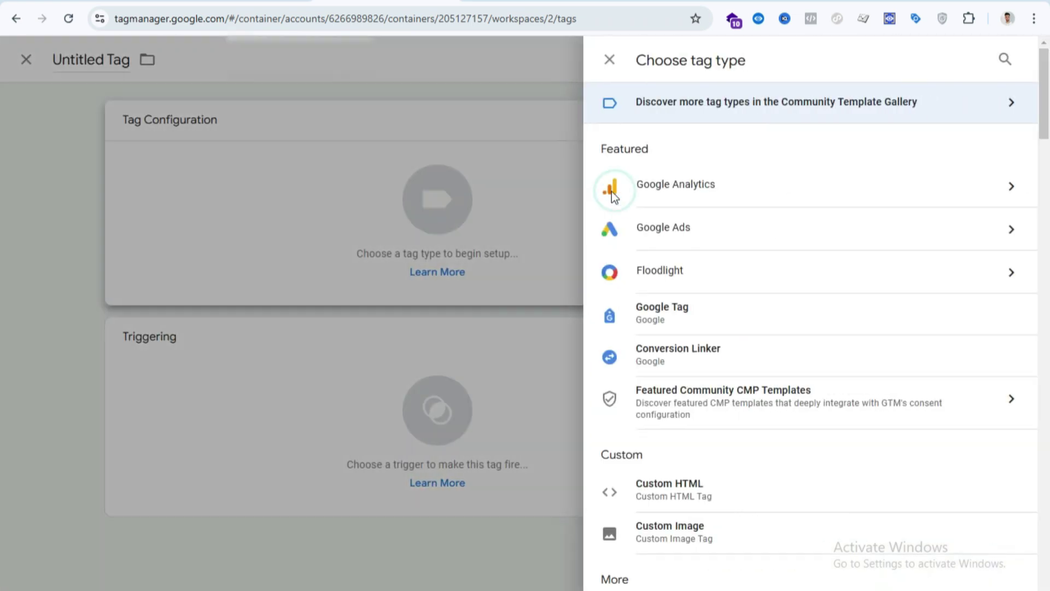
click(700, 230)
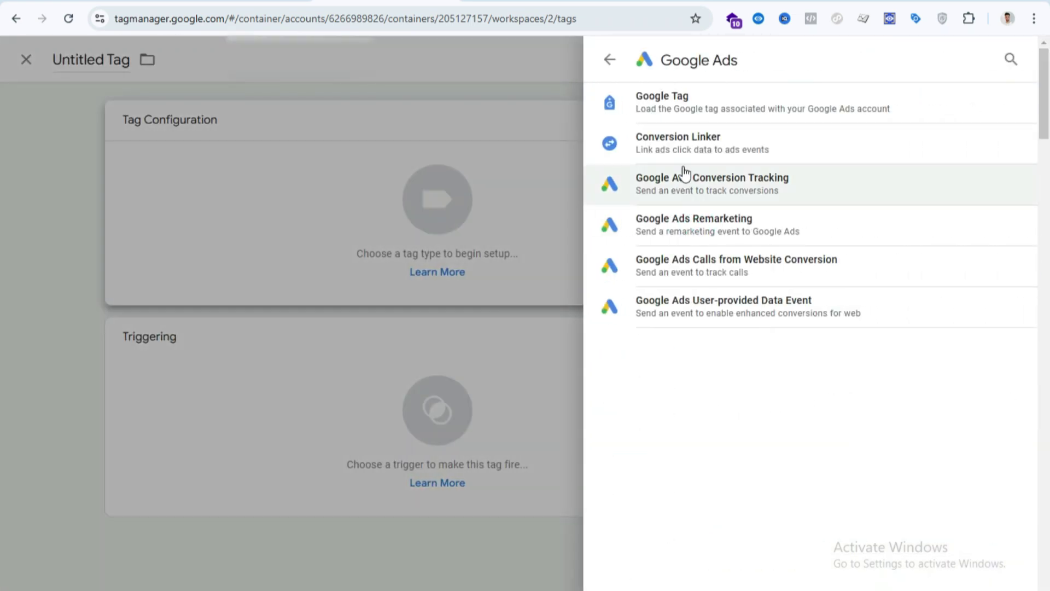
click(660, 140)
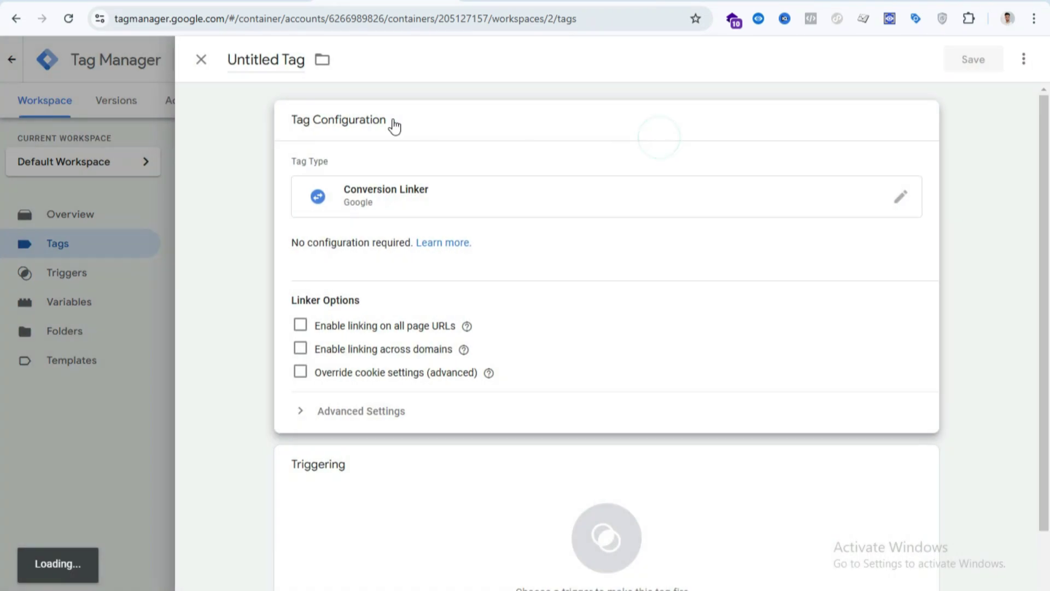
click(603, 499)
click(350, 129)
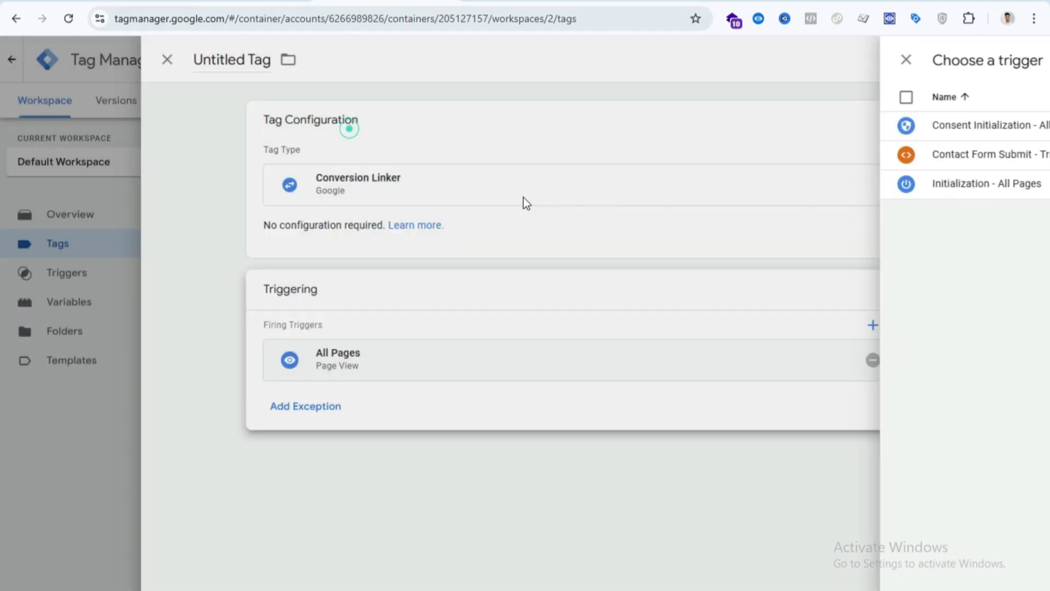
click(988, 60)
click(654, 278)
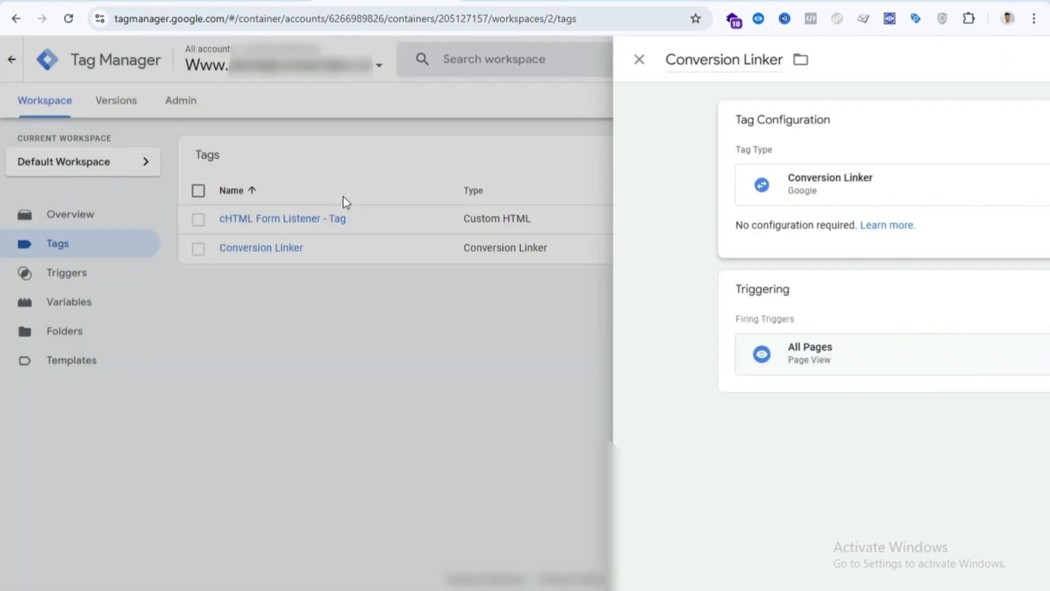
Mark the Conversion Linker row active in the Tag Plan sheet, then return to Tag Manager.
key(ctrl+Tab)
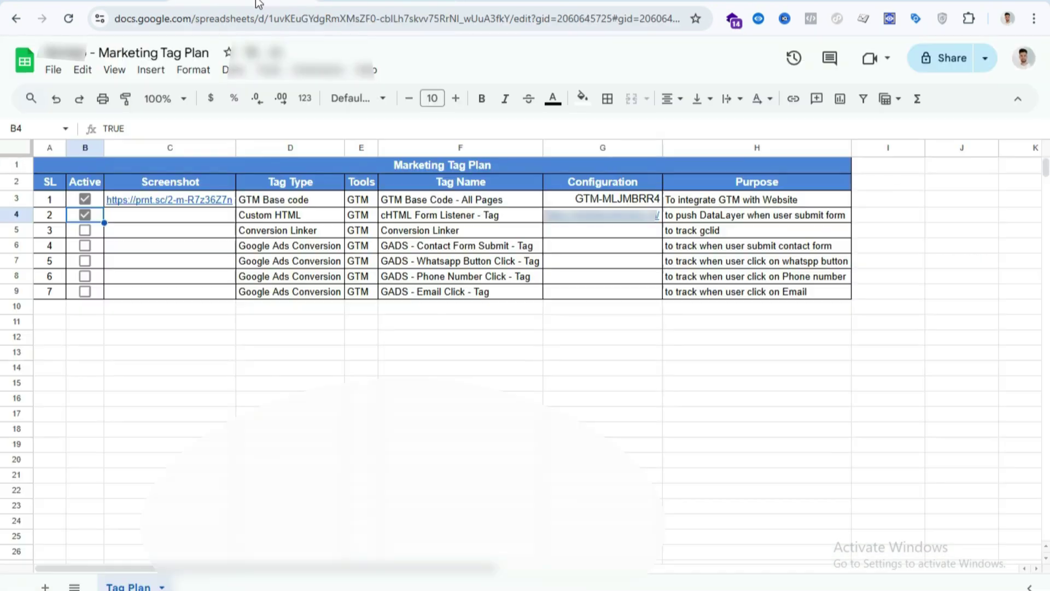
click(85, 230)
key(ctrl+Tab)
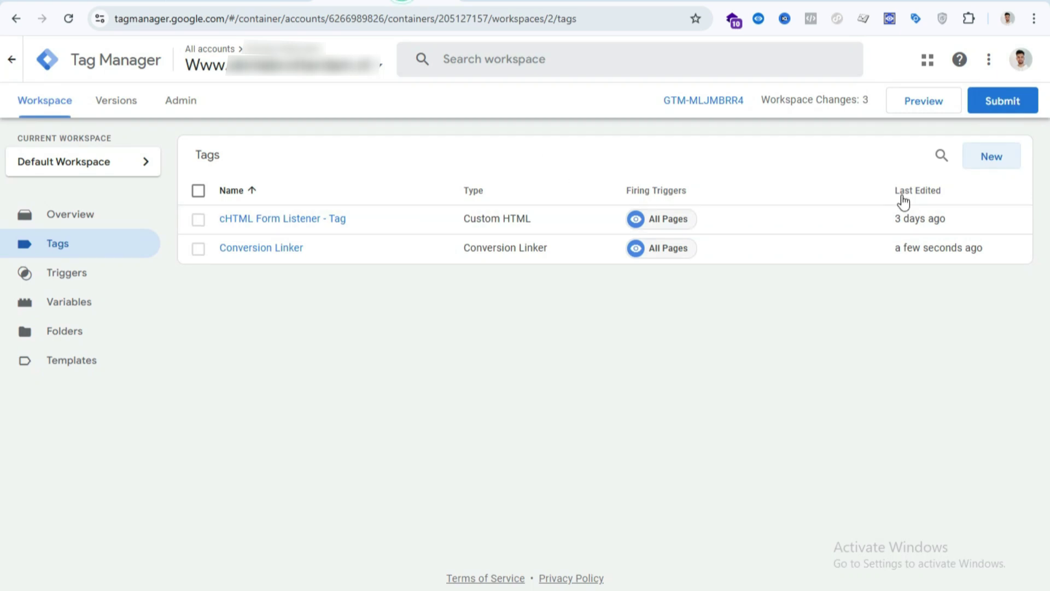
Start a new tag of type Google Ads Conversion Tracking.
click(988, 159)
click(684, 159)
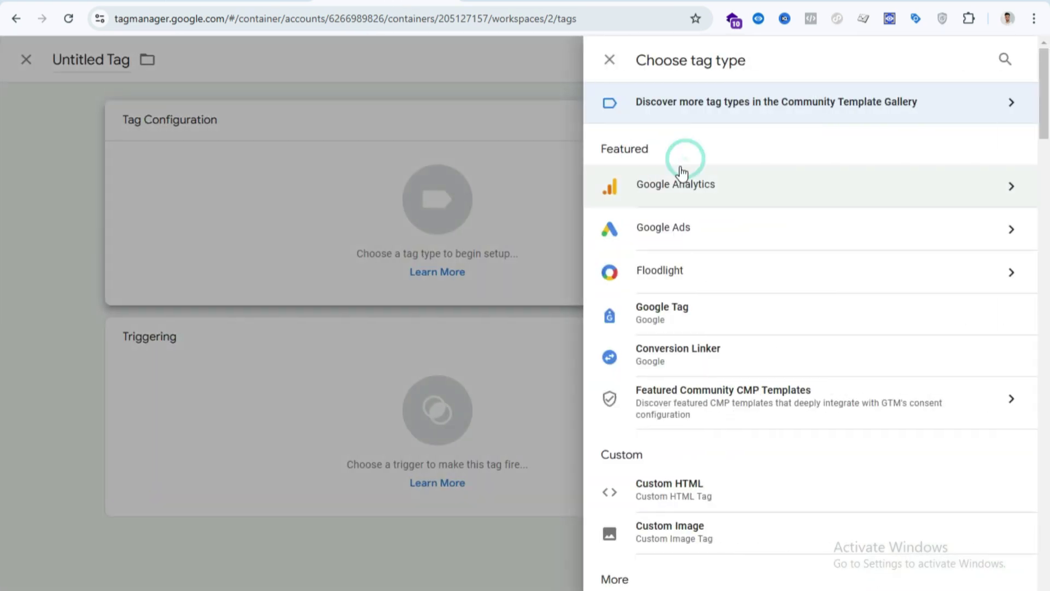
click(681, 227)
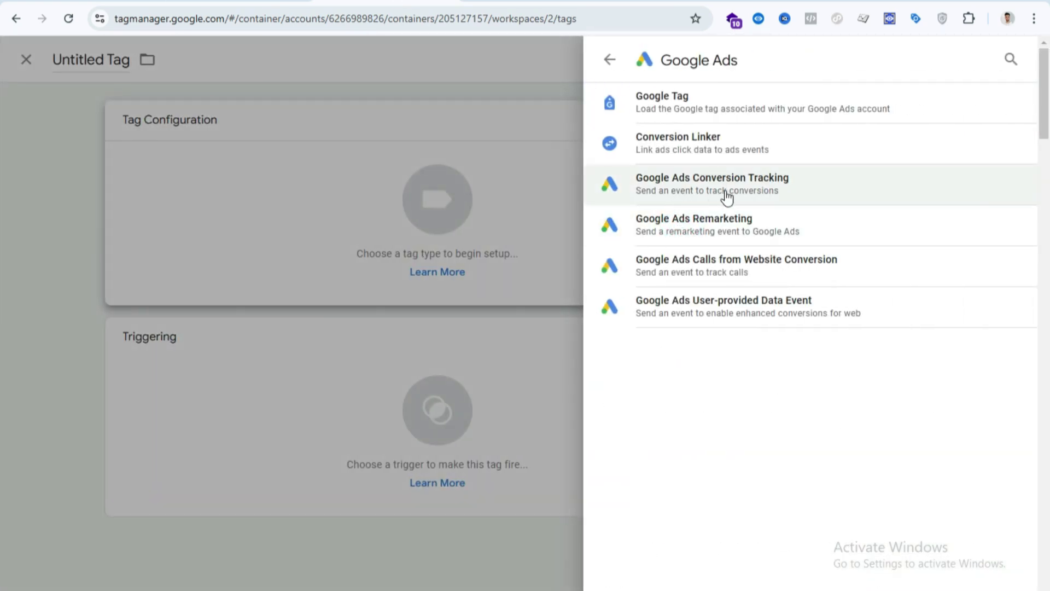
click(817, 184)
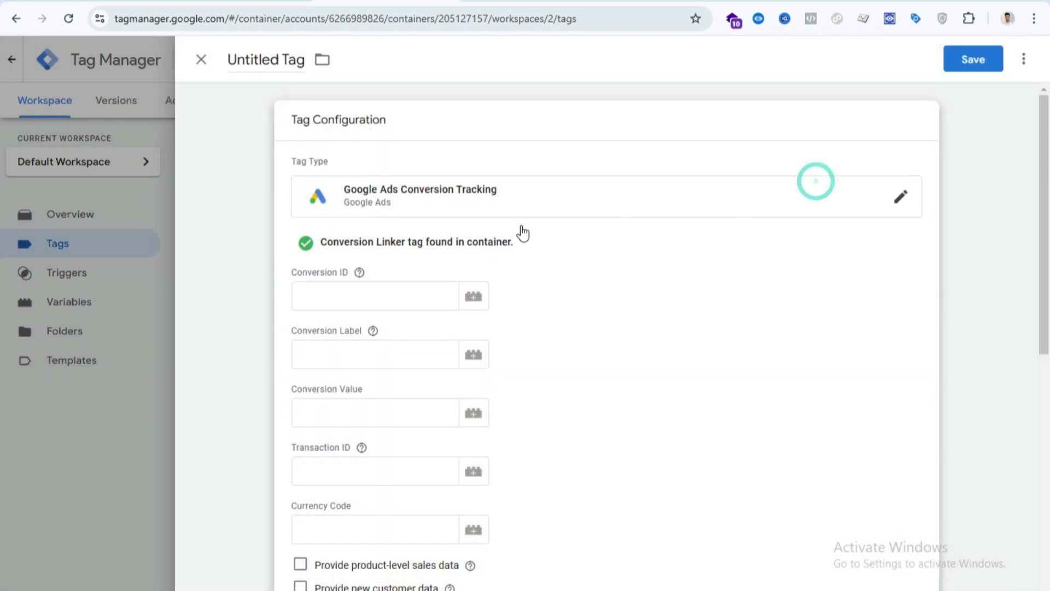
click(802, 1)
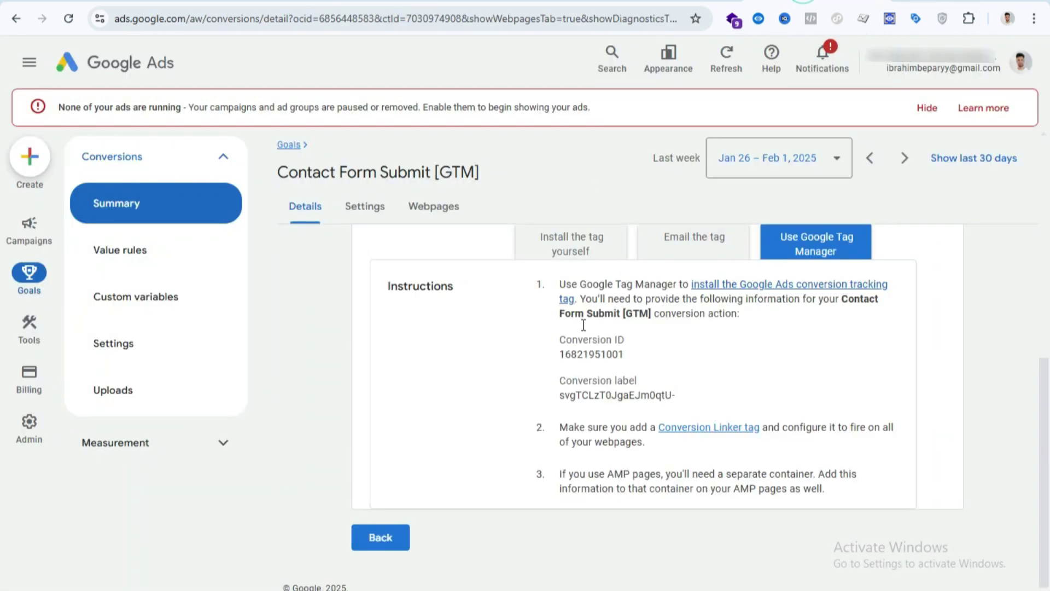
click(562, 354)
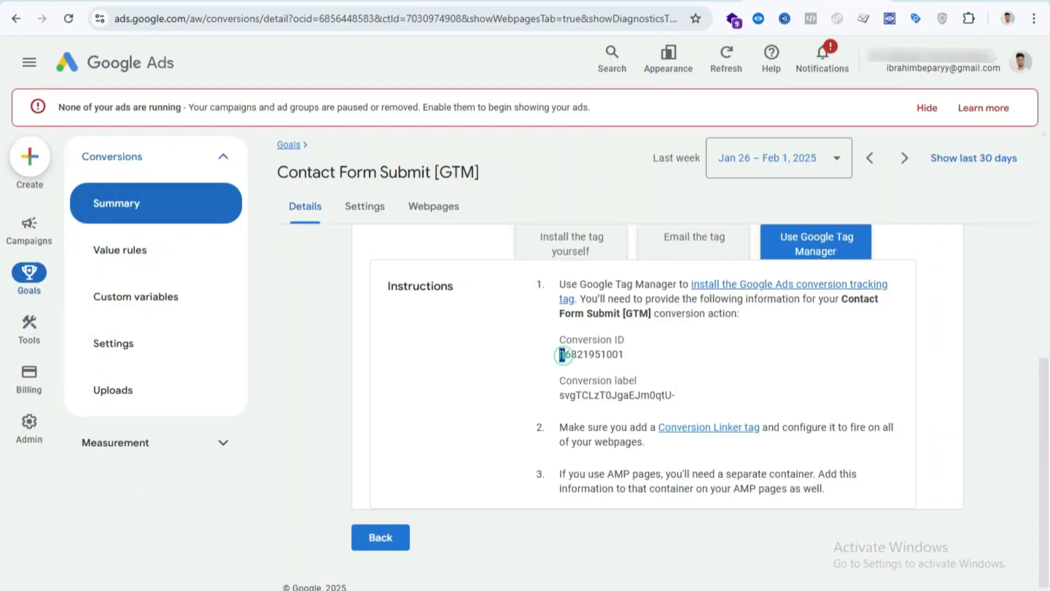
double_click(628, 354)
right_click(564, 354)
click(586, 368)
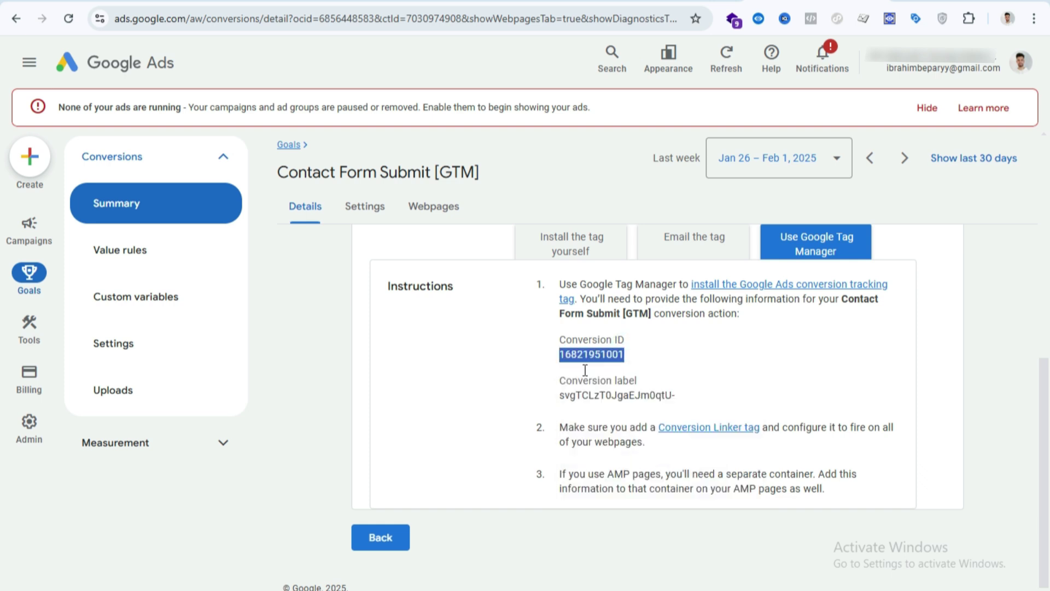
key(ctrl+Tab)
click(399, 278)
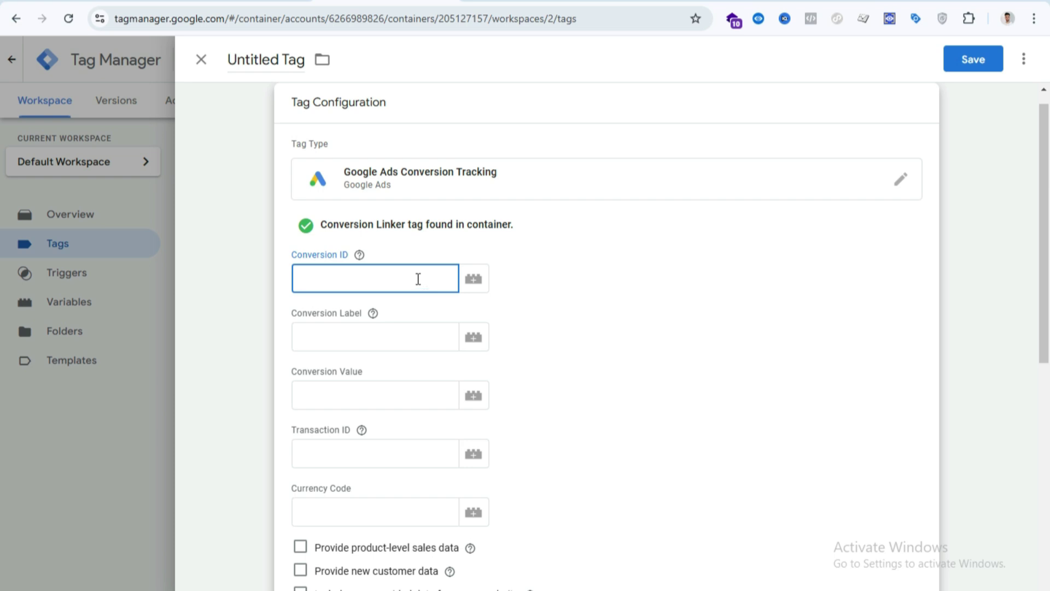
key(ctrl+v)
Copy the conversion label svgTCLzT0JgaEJm0qtU- from Google Ads into the Conversion Label field.
key(ctrl+shift+Tab)
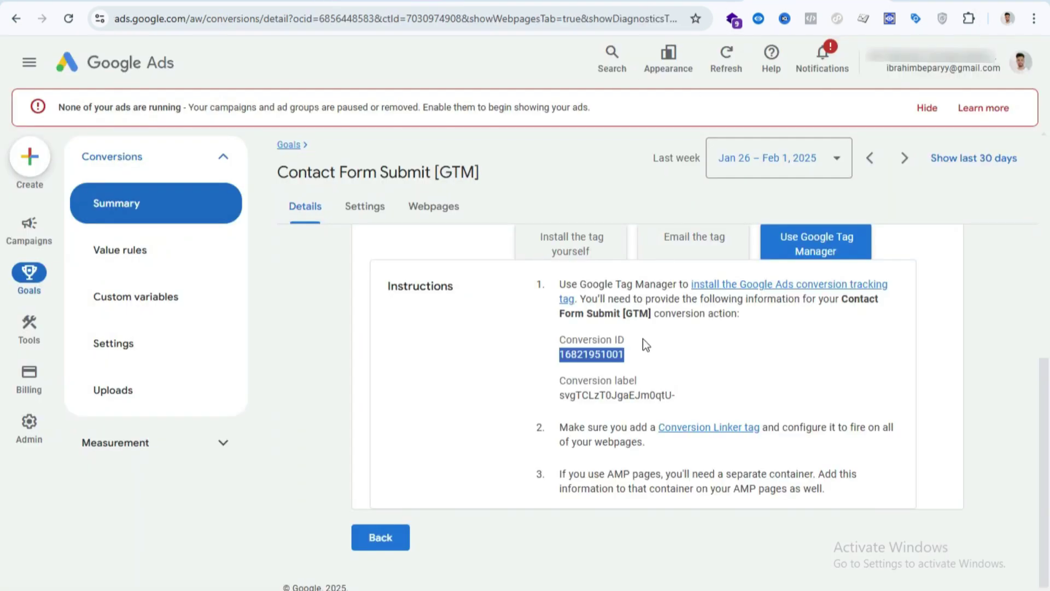
drag(559, 395, 676, 397)
right_click(674, 399)
click(701, 419)
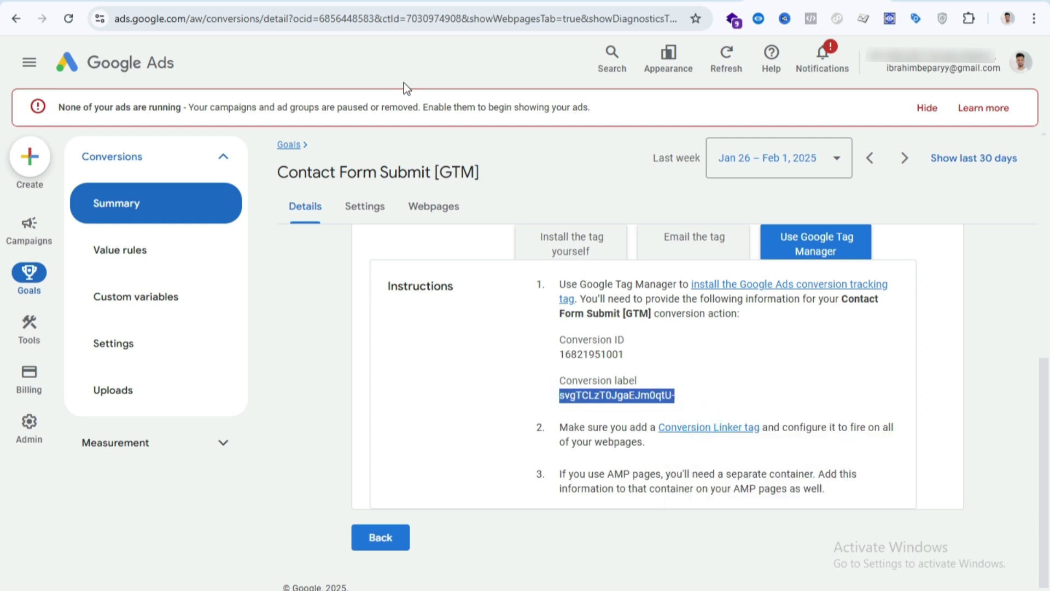
key(ctrl+Tab)
click(428, 336)
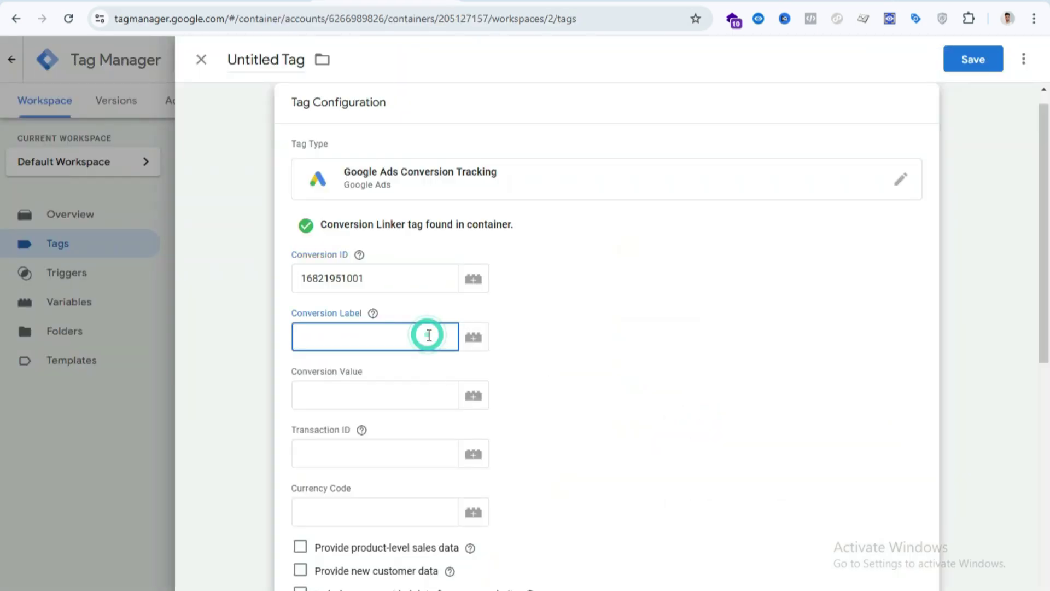
key(ctrl+v)
click(638, 314)
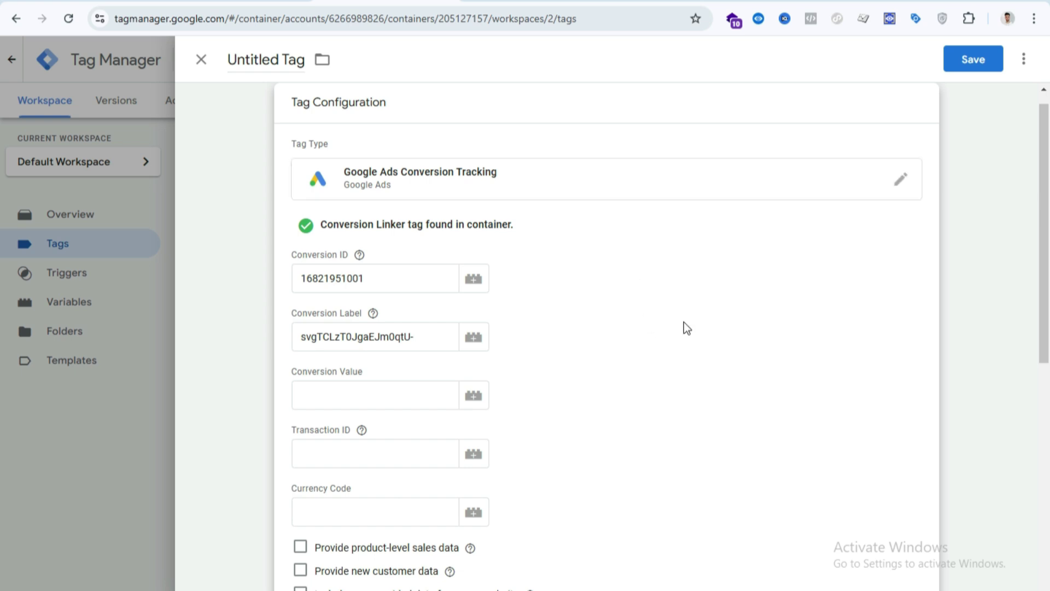
scroll(588, 412, down, 2)
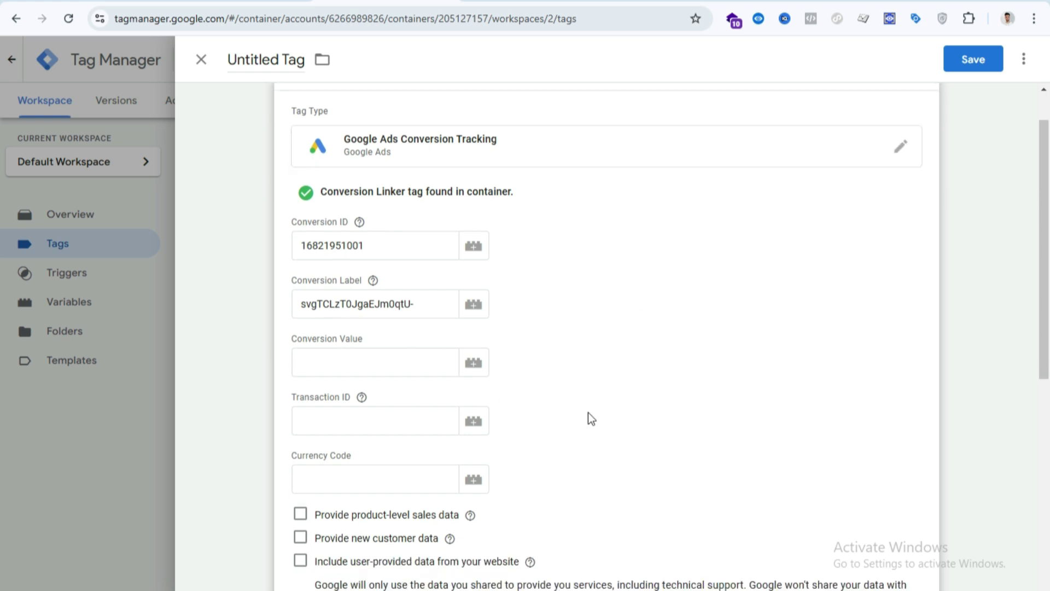
scroll(590, 418, down, 2)
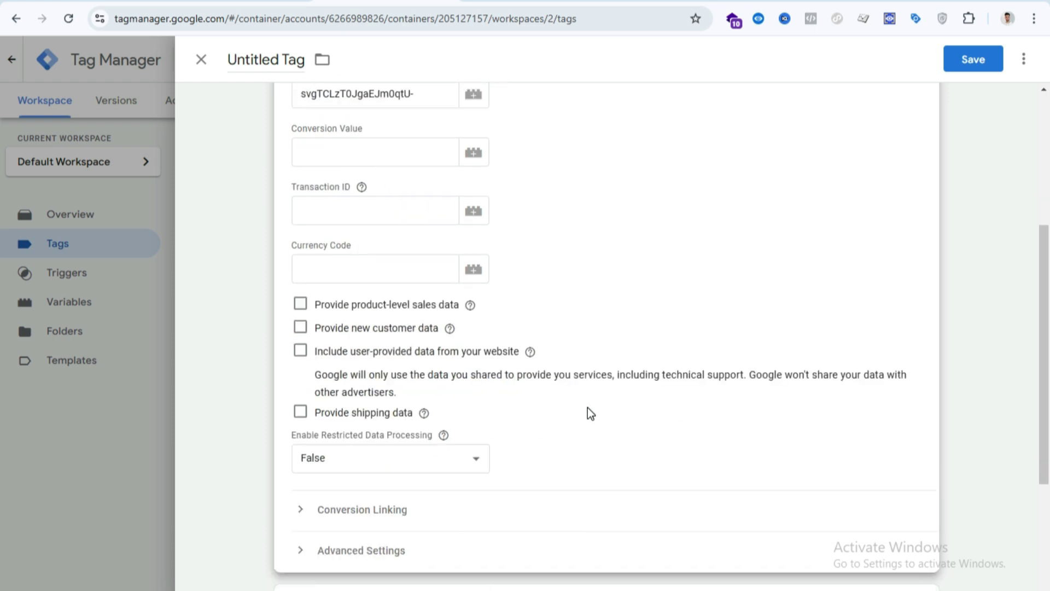
scroll(588, 408, down, 4)
Set the conversion tag to fire on Contact Form Submit - Trigger.
click(609, 454)
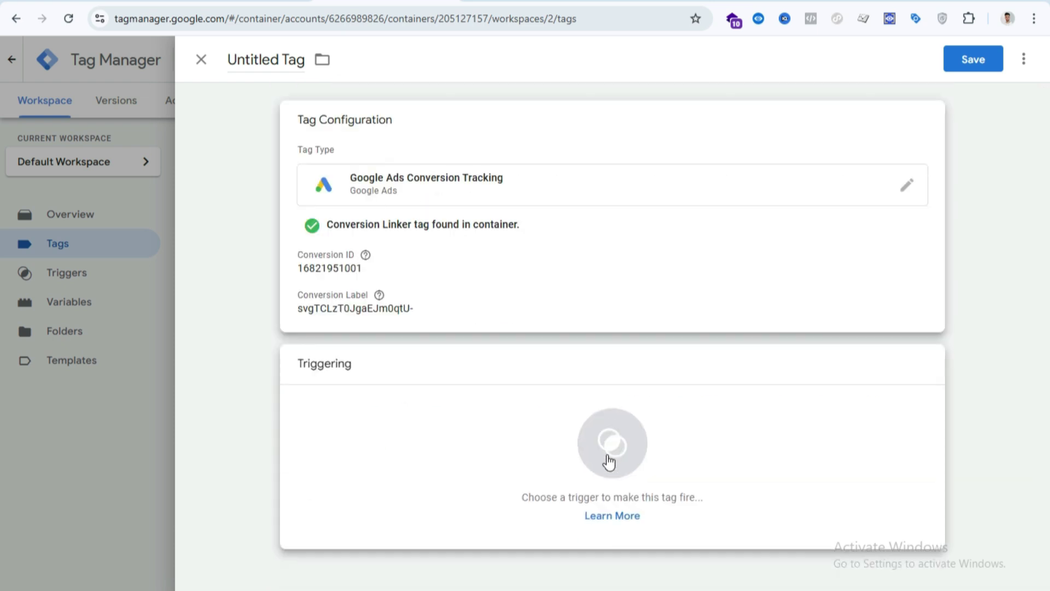
click(608, 456)
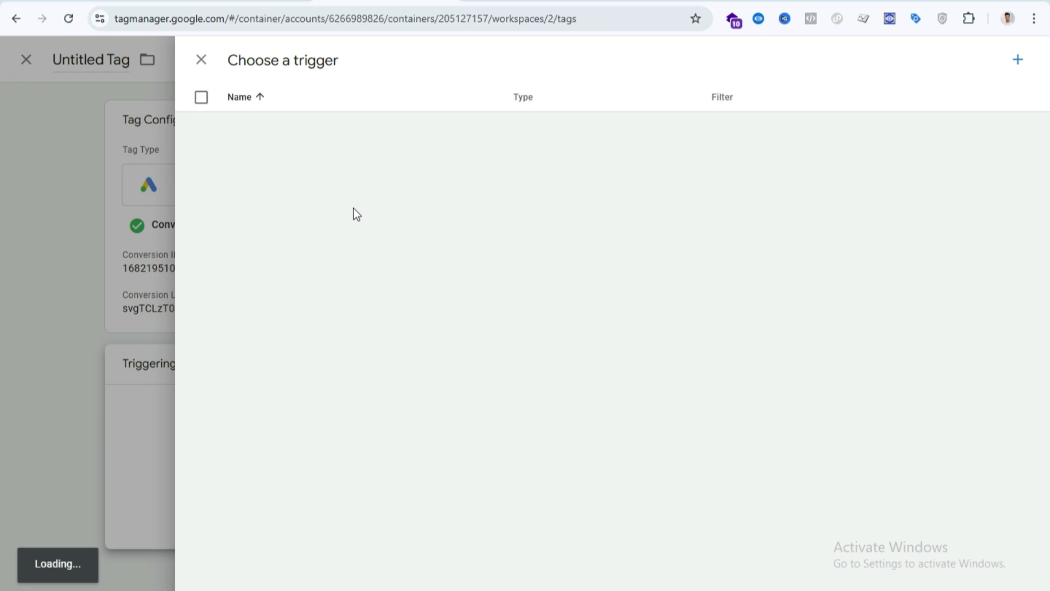
click(304, 184)
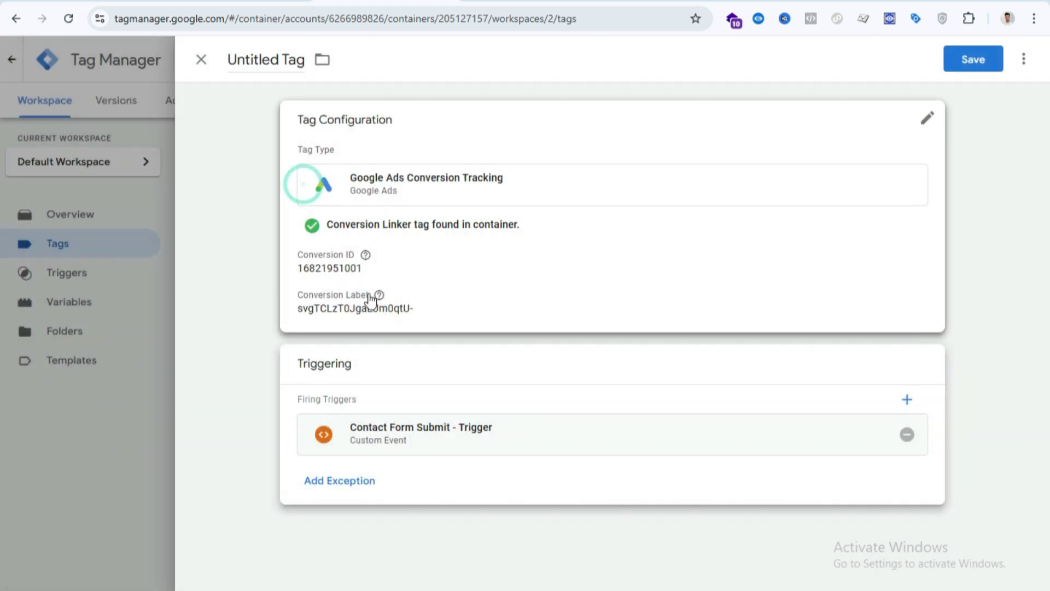
Name the tag 'GADS - Contact Form Submit - Tag', save it, and launch Preview.
drag(279, 60, 229, 60)
text(Contact Form Submit -)
click(462, 93)
click(227, 61)
text(GADS -)
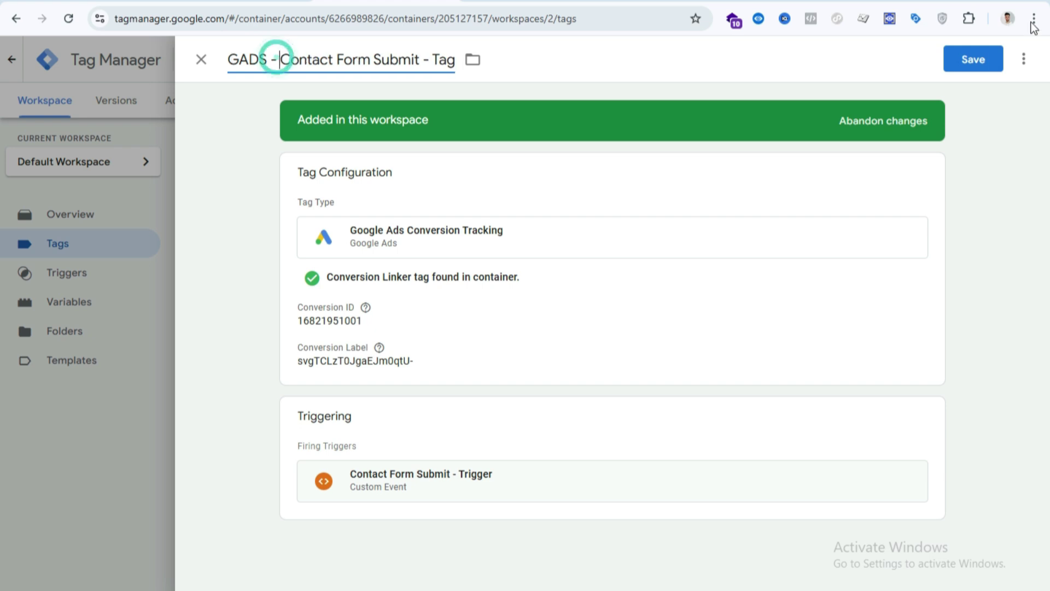
click(984, 56)
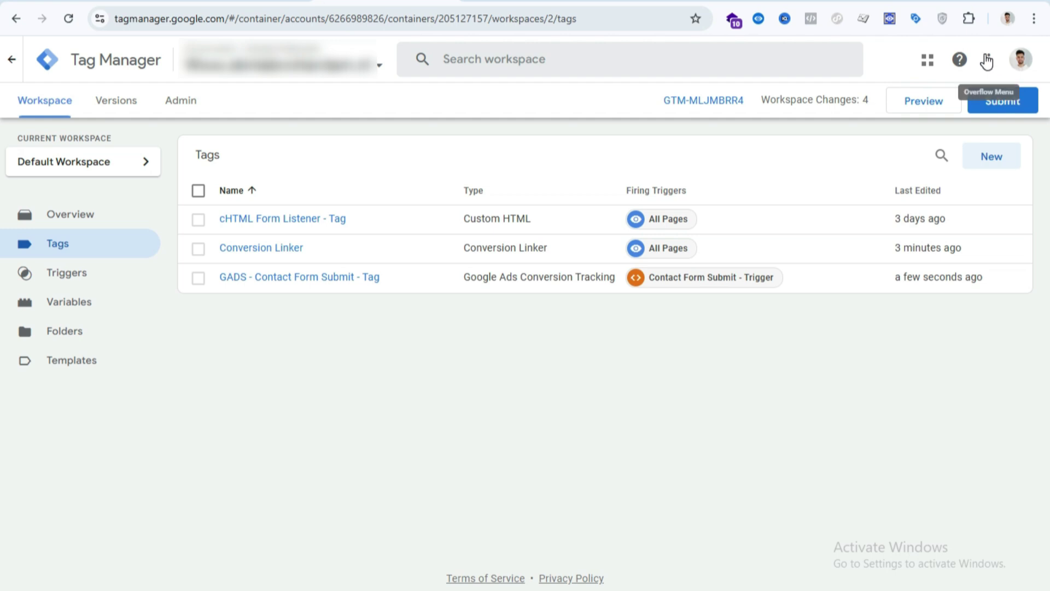
click(927, 112)
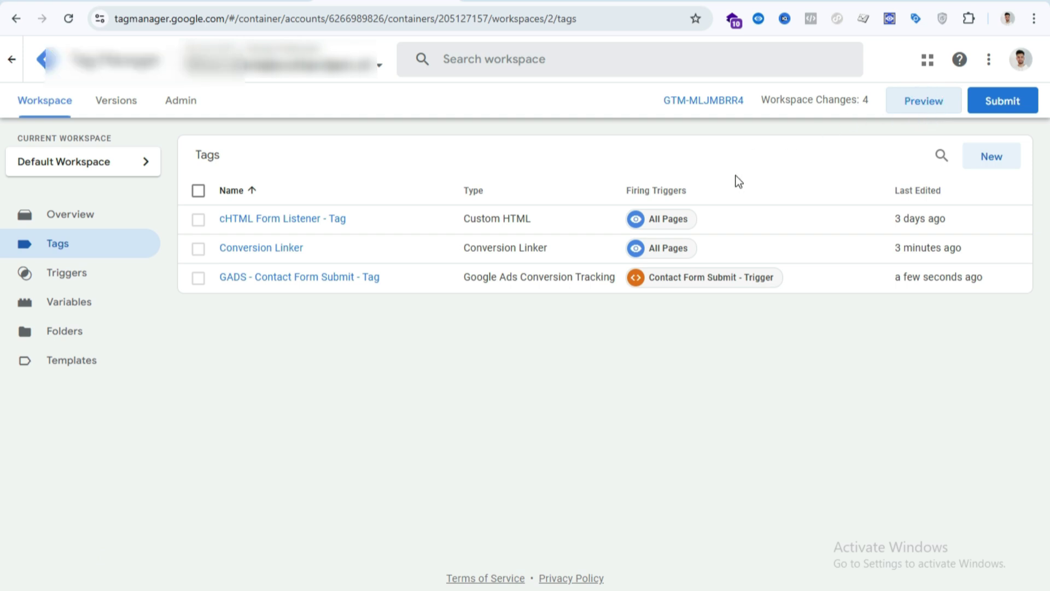
Confirm the Tag Assistant connection and submit the 'Final test' message via the site's contact form.
scroll(605, 212, down, 5)
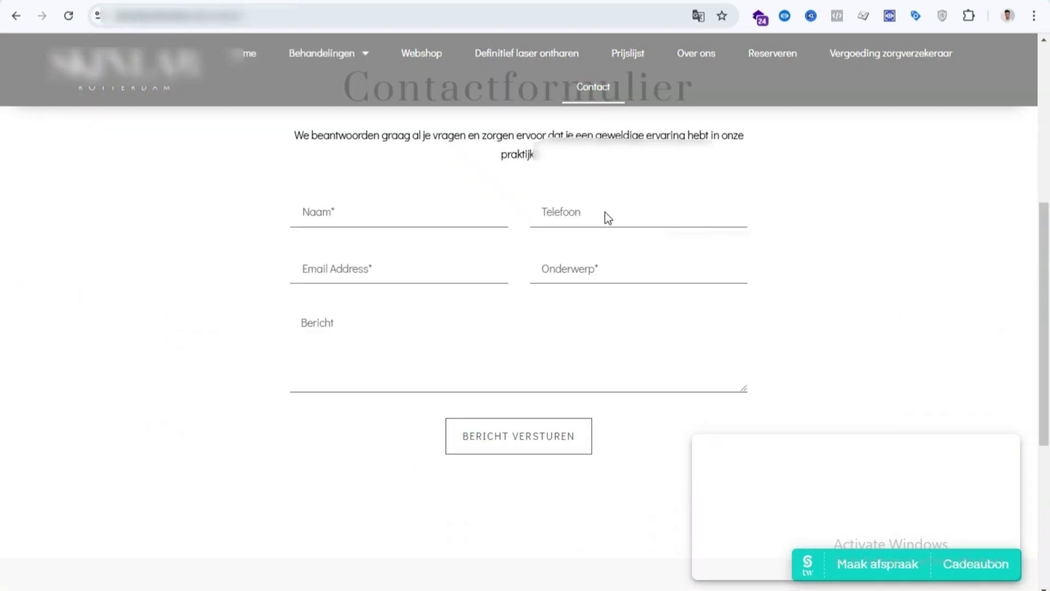
key(alt+Tab)
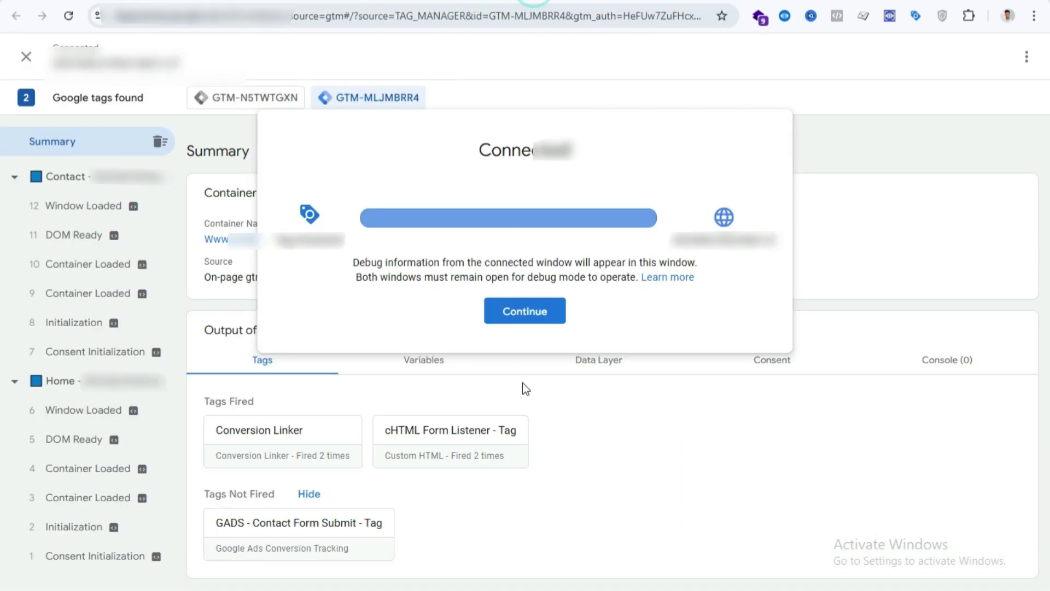
click(530, 313)
key(alt+Tab)
click(489, 432)
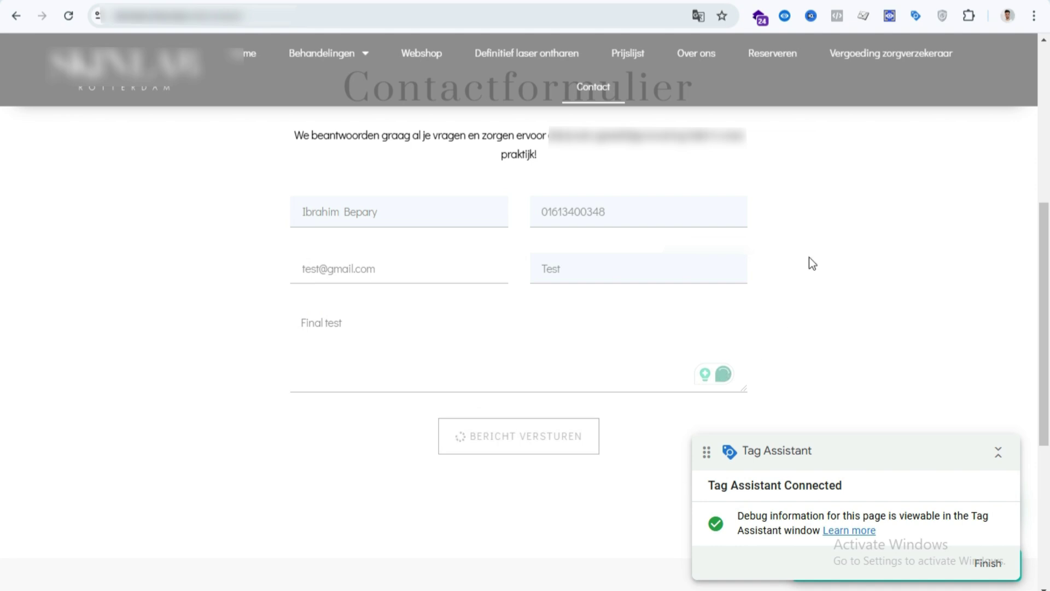